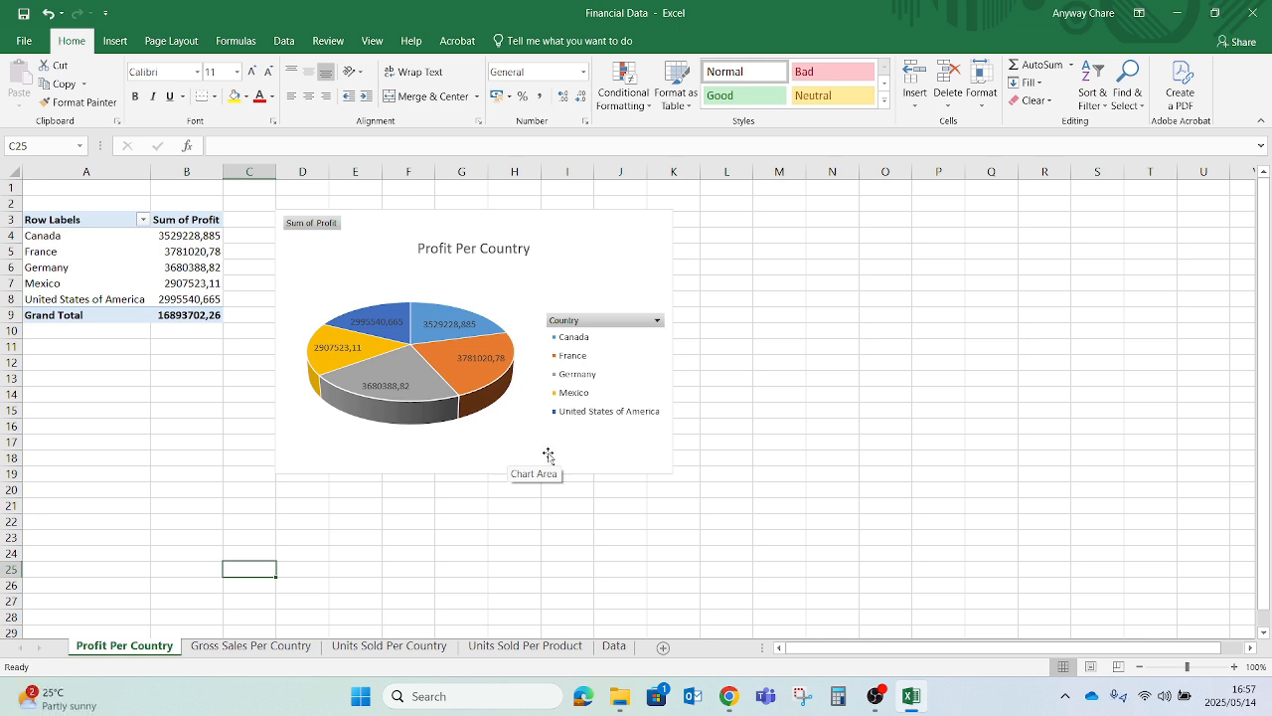
Apply the dark-background chart style to the pie chart on the Profit Per Country sheet
{"action": "left_click", "coordinate": [610, 453]}
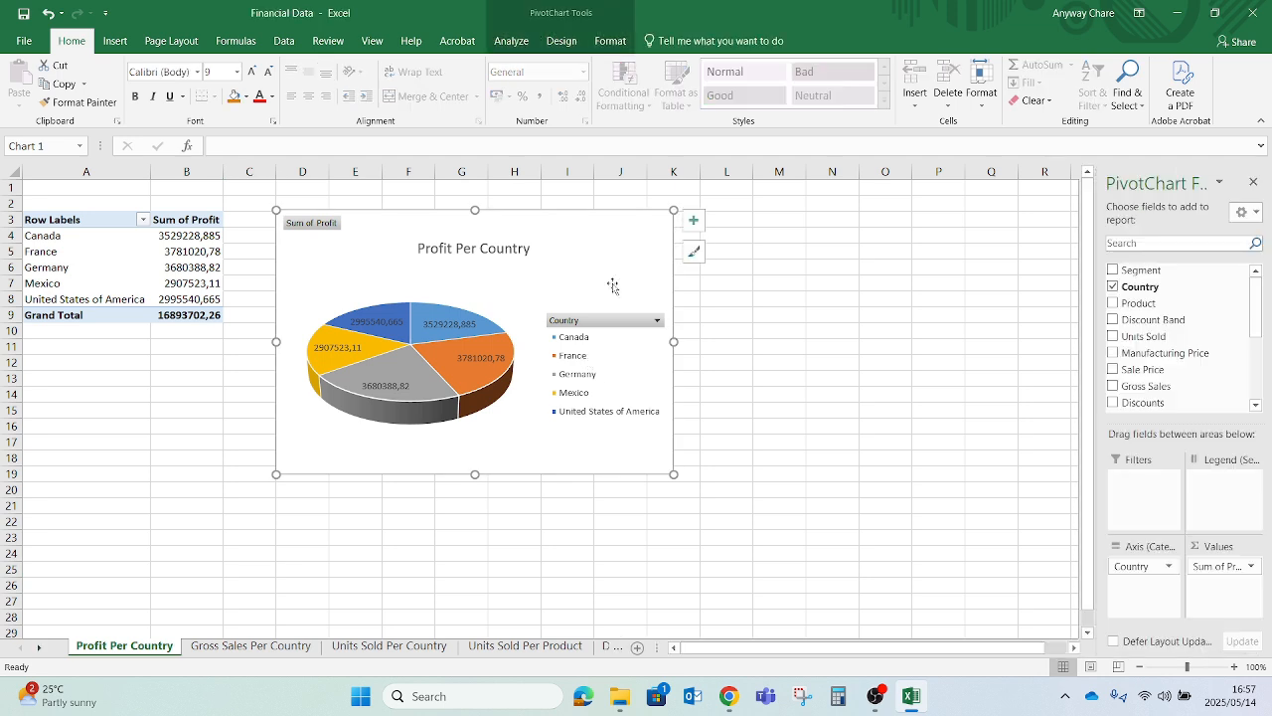
{"action": "left_click", "coordinate": [821, 318]}
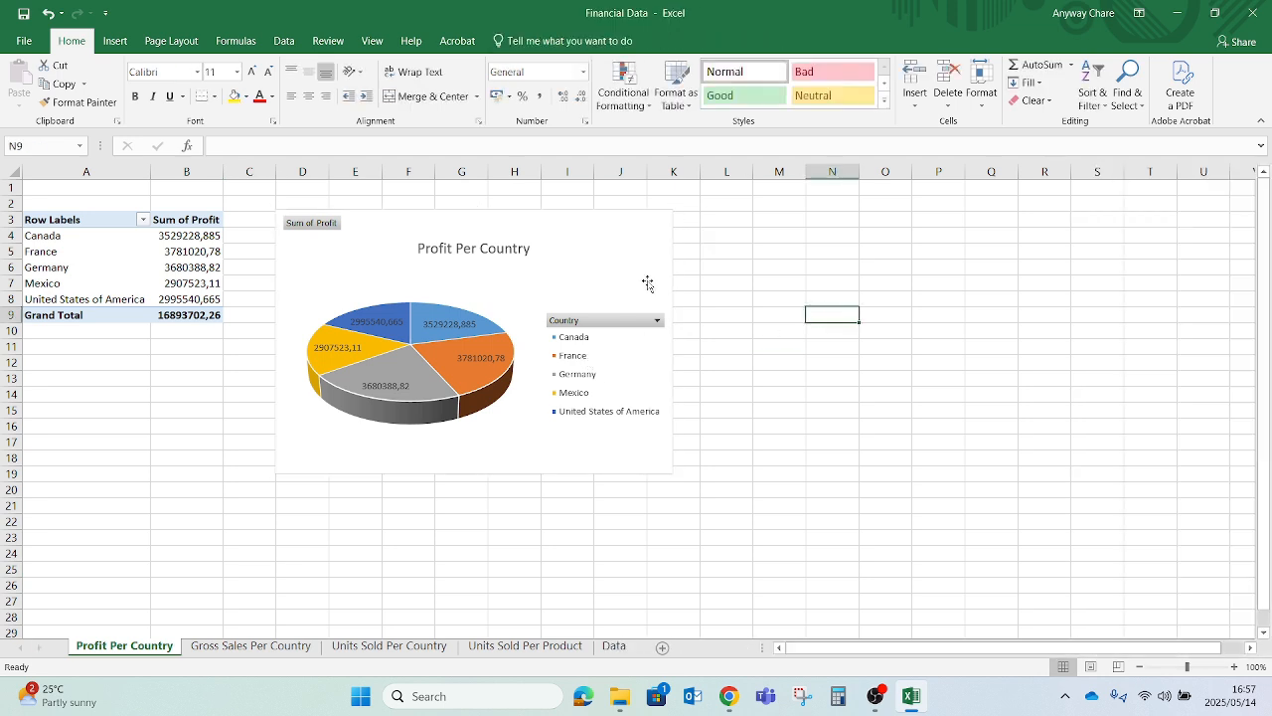
{"action": "left_click", "coordinate": [630, 226]}
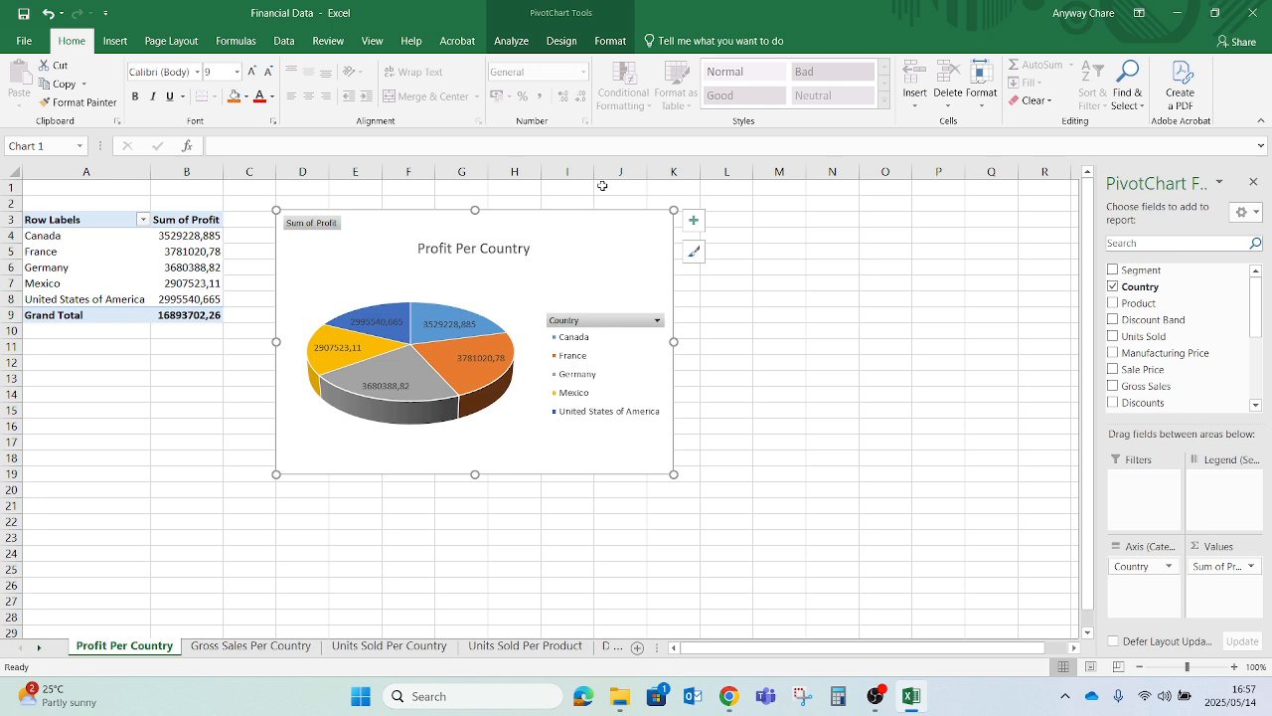
{"action": "left_click", "coordinate": [563, 44]}
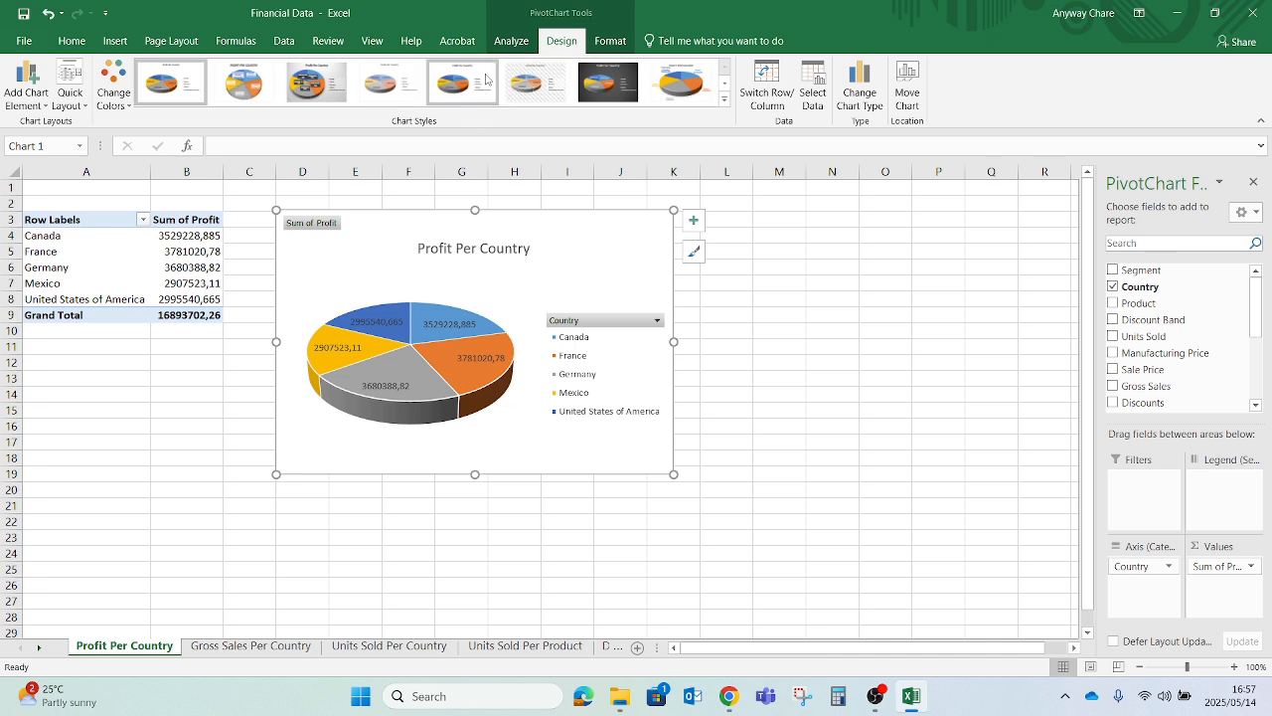
{"action": "left_click", "coordinate": [601, 86]}
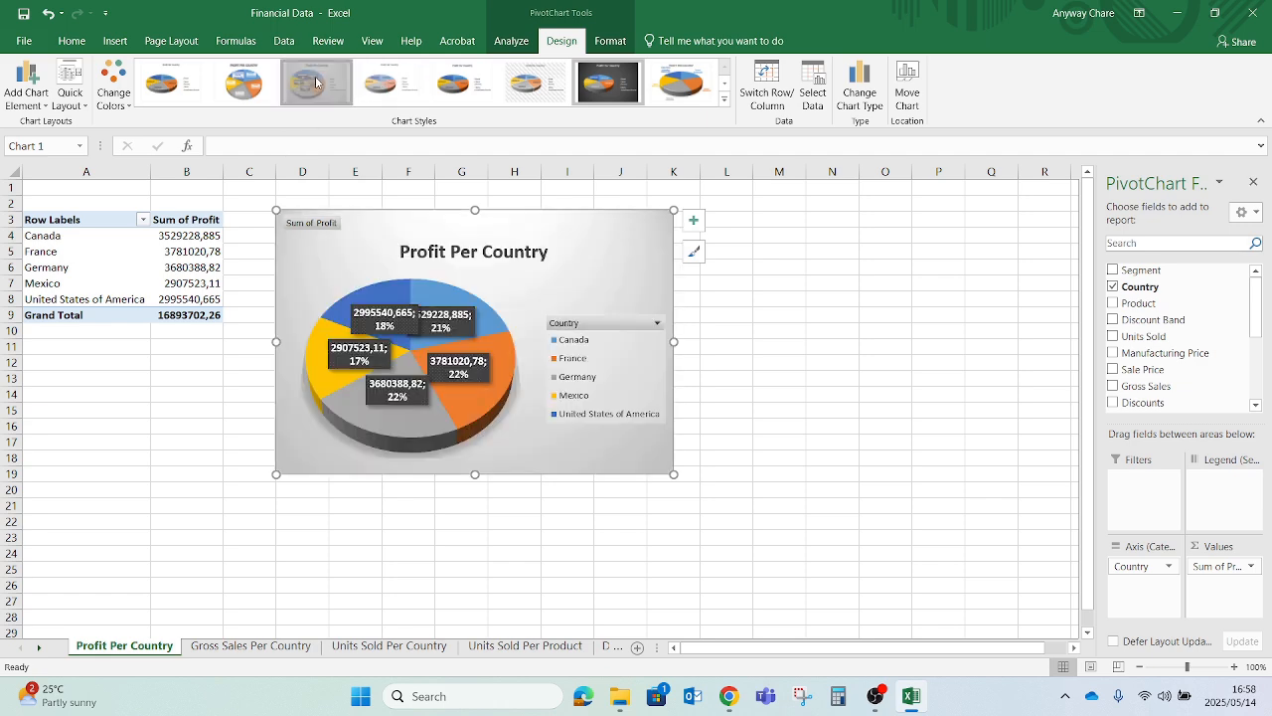
{"action": "left_click", "coordinate": [316, 81]}
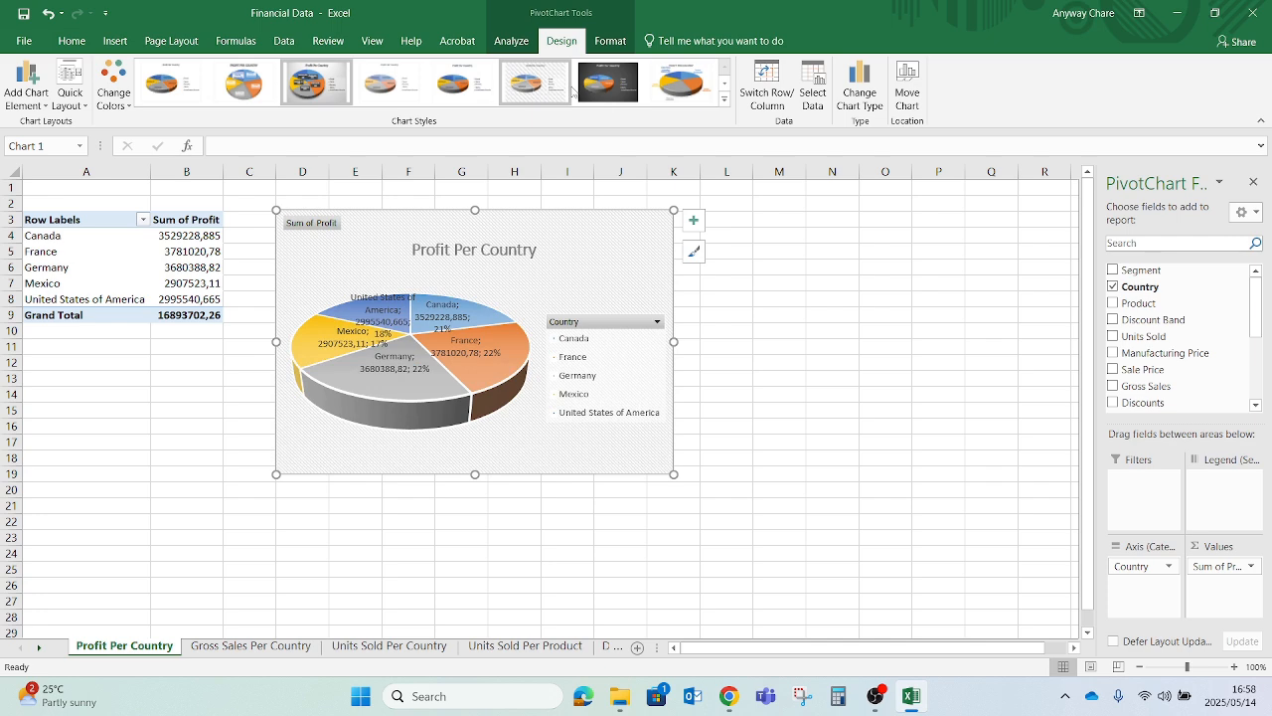
{"action": "left_click", "coordinate": [604, 88]}
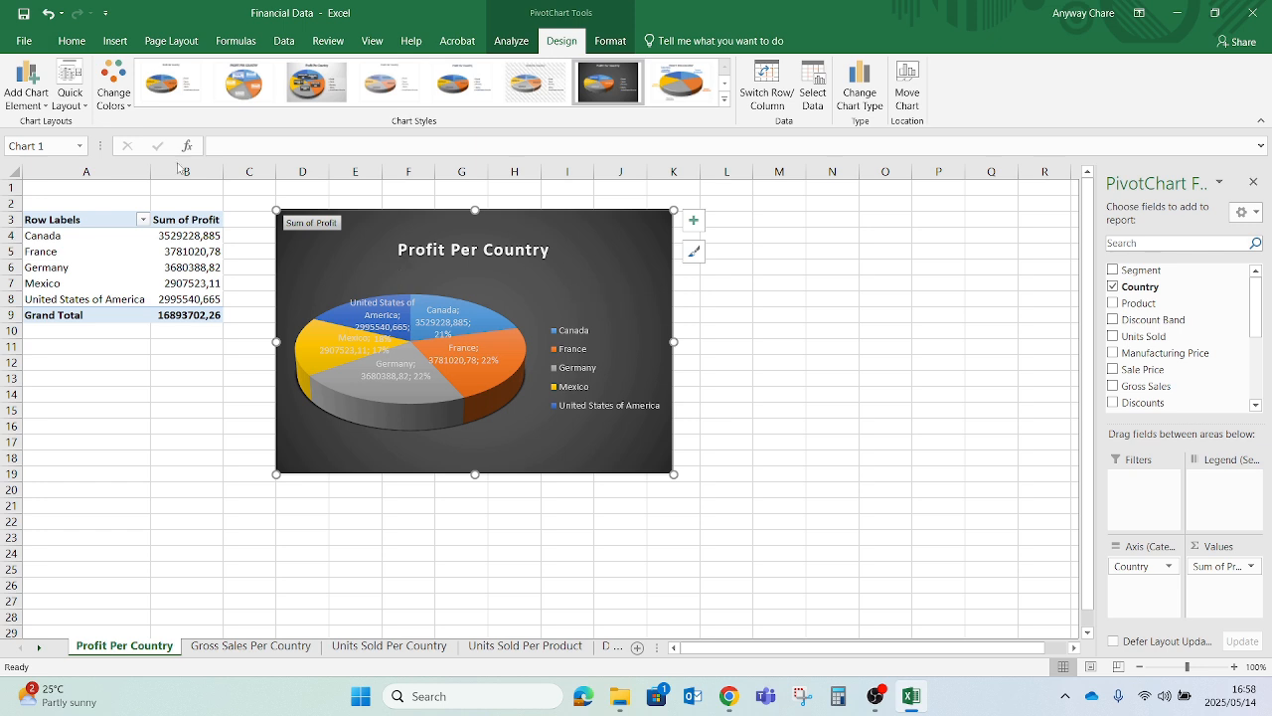
Preview the color palettes for the Profit Per Country chart and examine the formatting options for its title
{"action": "left_click", "coordinate": [128, 107]}
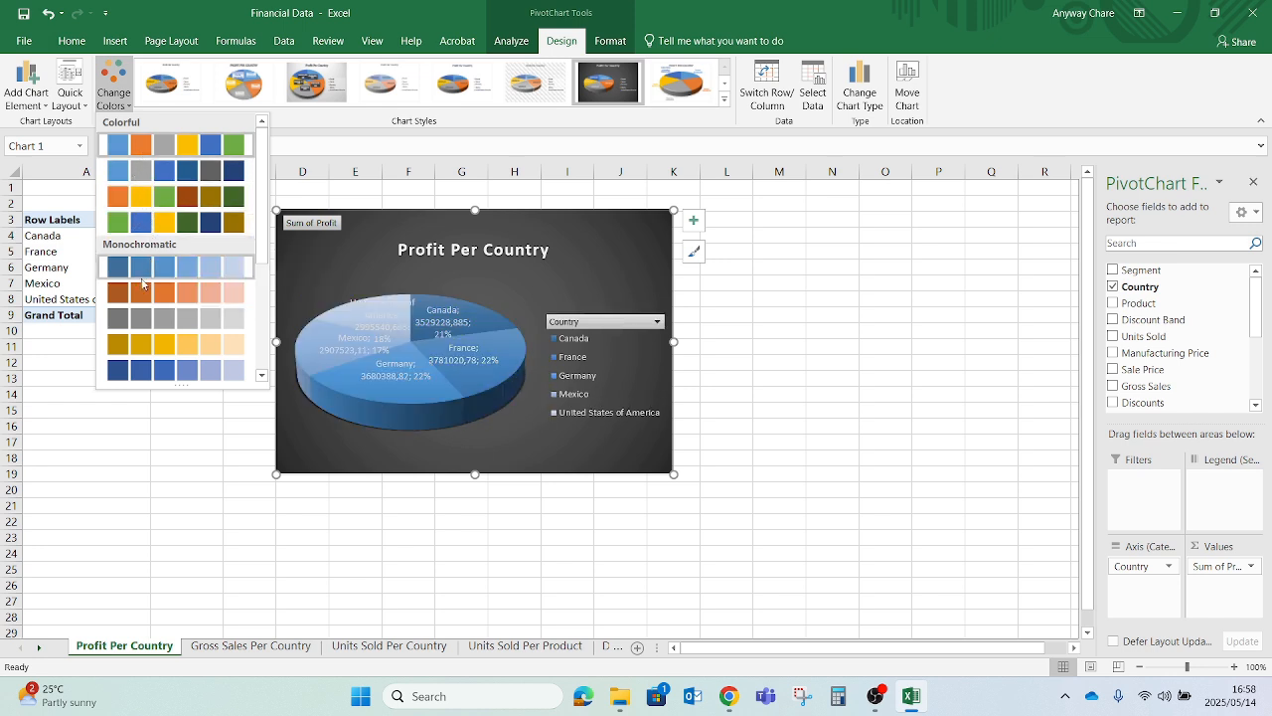
{"action": "scroll", "coordinate": [150, 283], "scroll_direction": "down", "scroll_amount": 3}
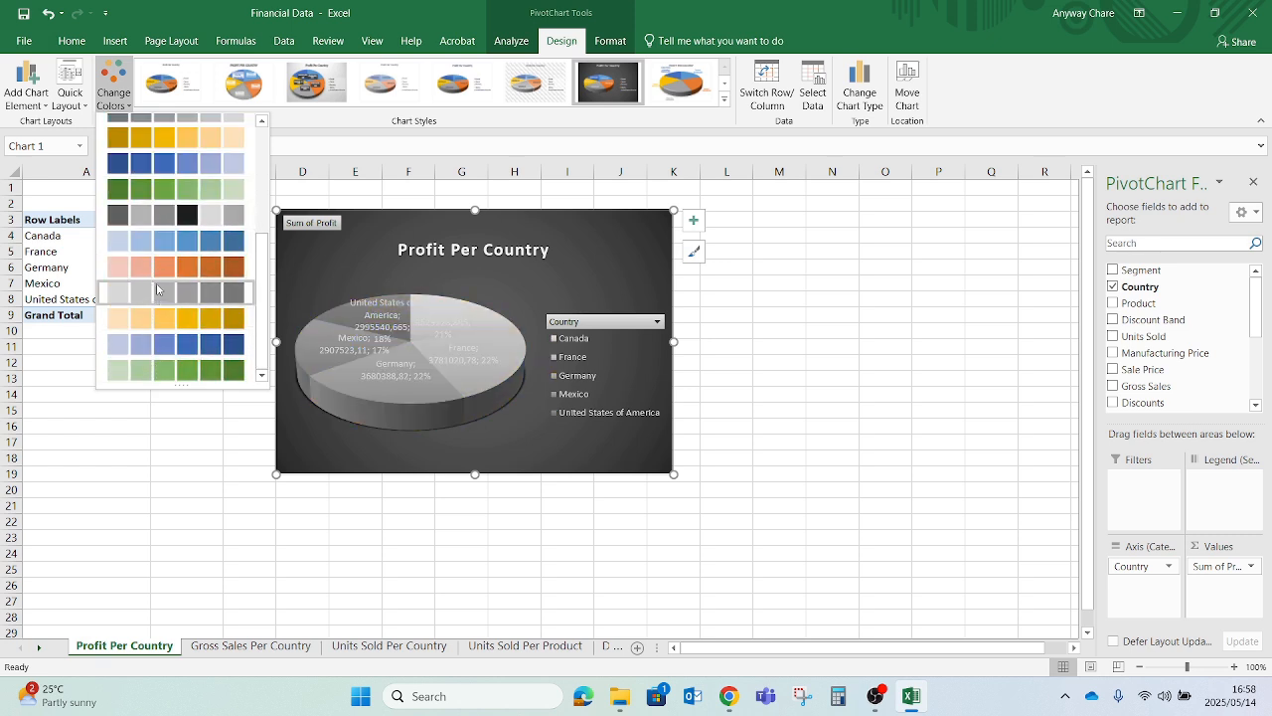
{"action": "scroll", "coordinate": [157, 288], "scroll_direction": "up", "scroll_amount": 3}
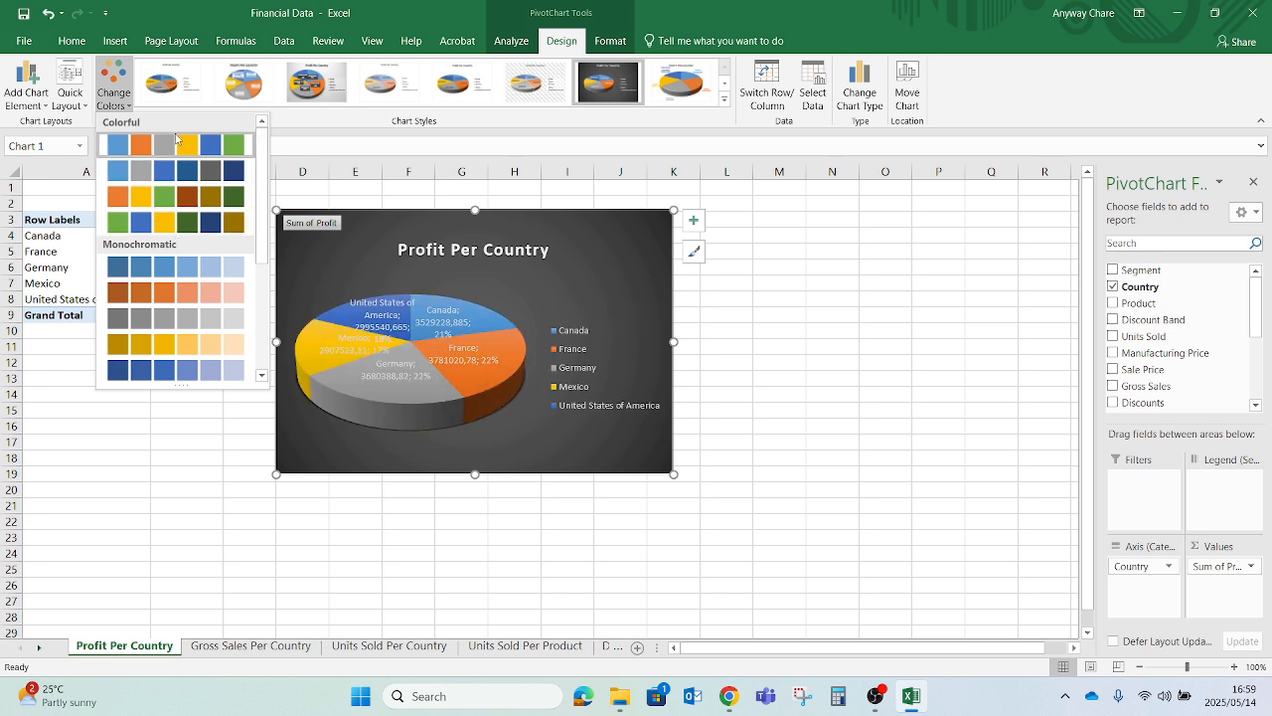
{"action": "left_click", "coordinate": [117, 101]}
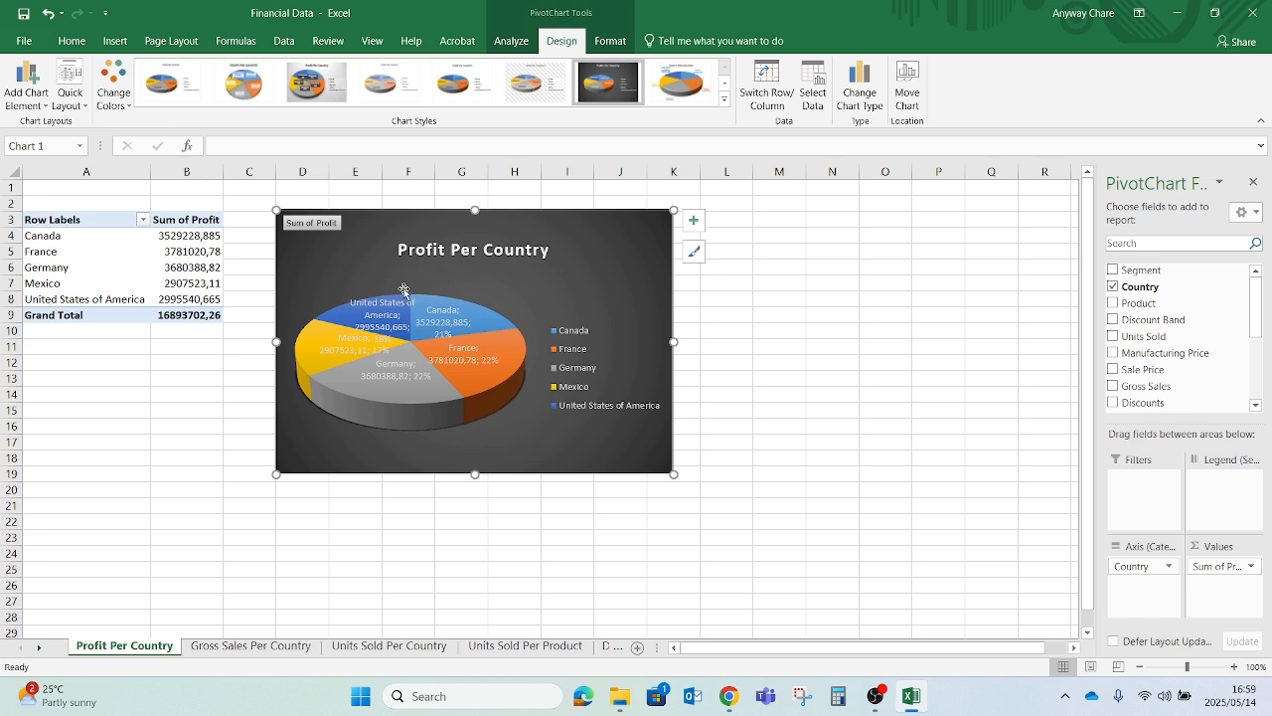
{"action": "left_click", "coordinate": [45, 107]}
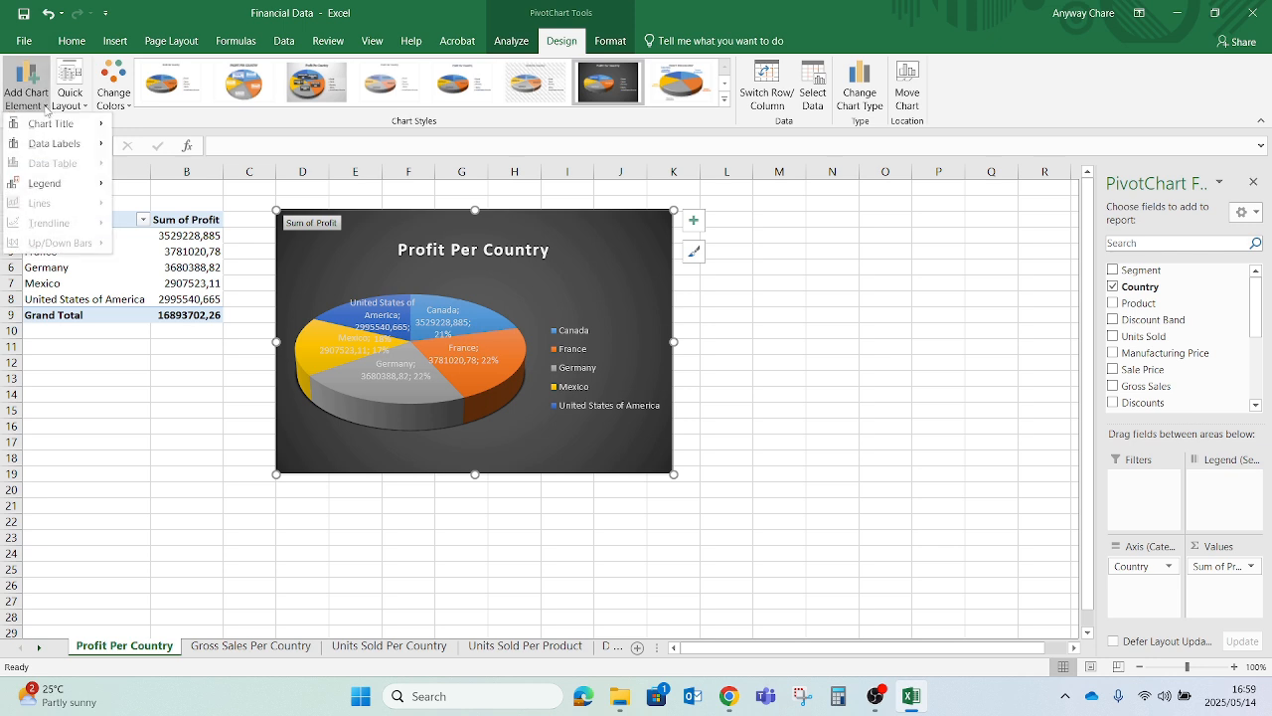
{"action": "mouse_move", "coordinate": [37, 130]}
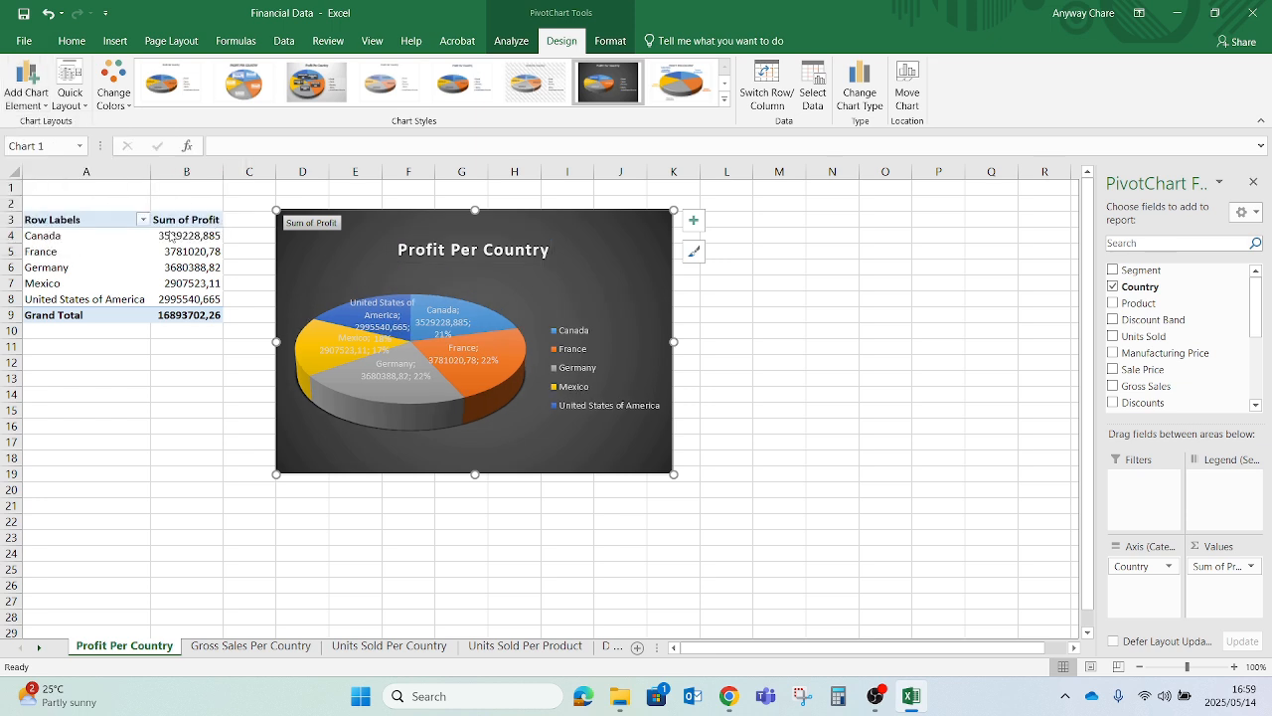
{"action": "left_click", "coordinate": [171, 230]}
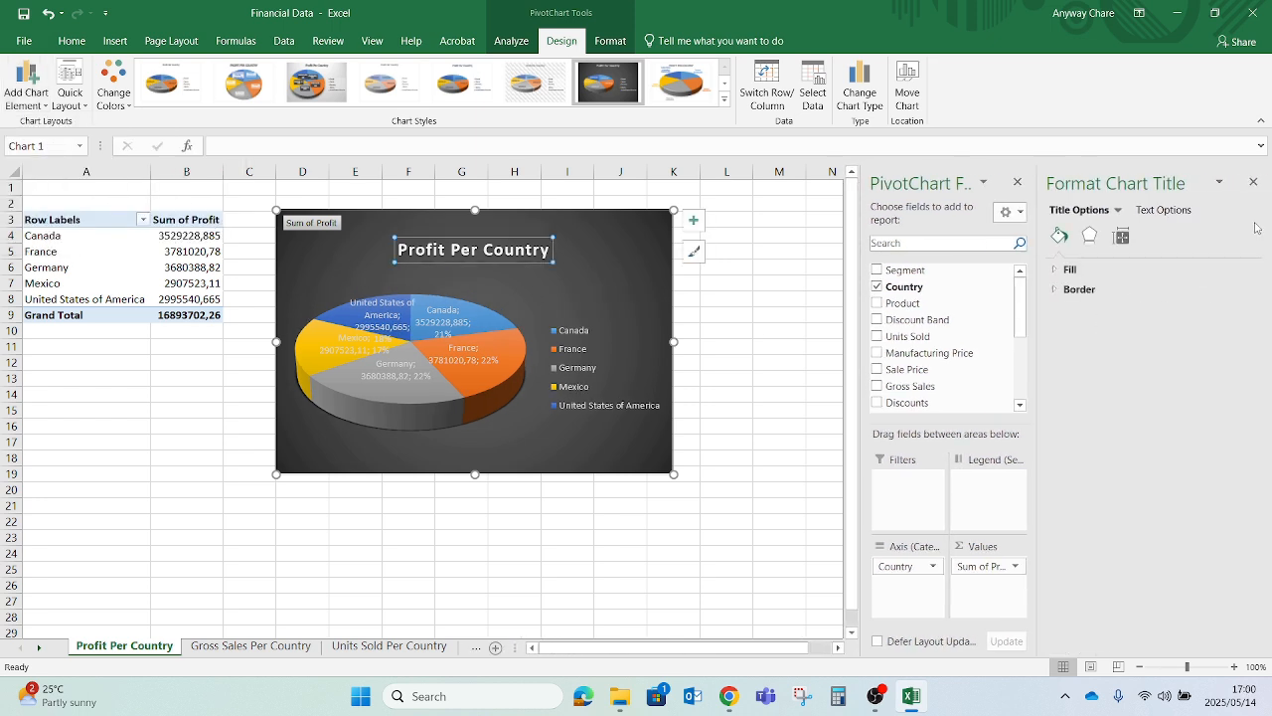
{"action": "left_click", "coordinate": [1162, 210]}
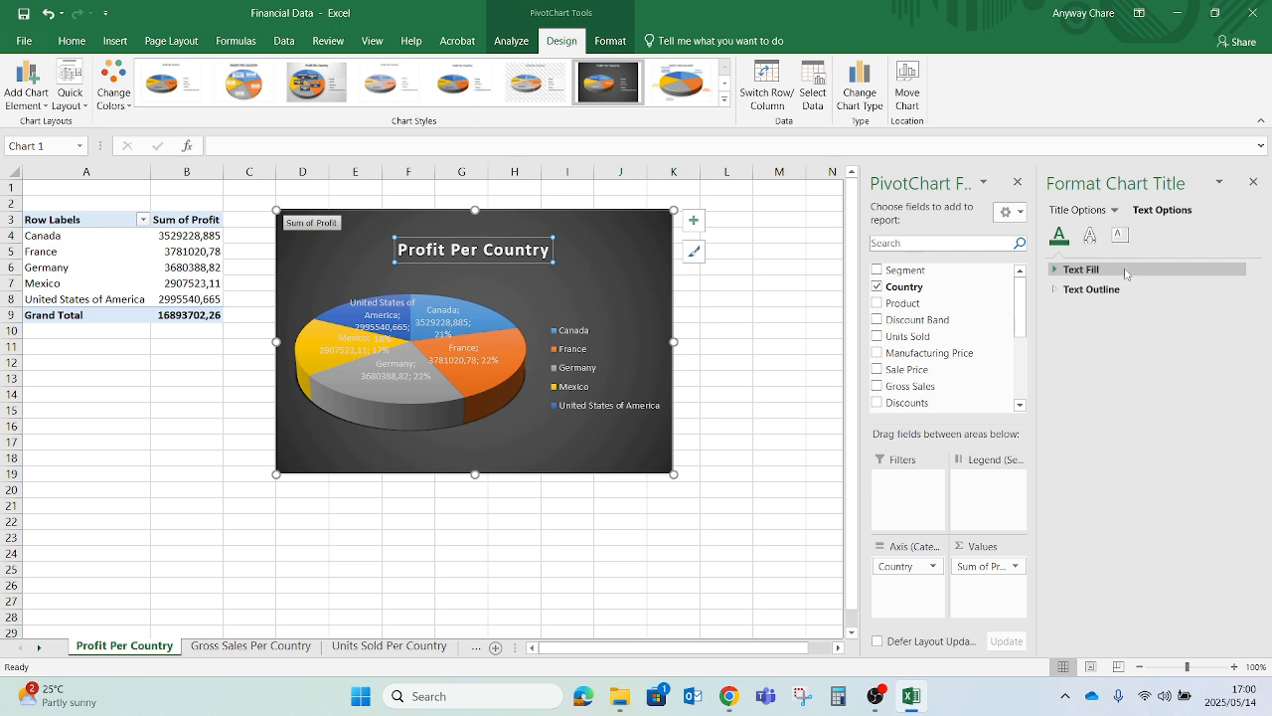
{"action": "left_click", "coordinate": [1253, 183]}
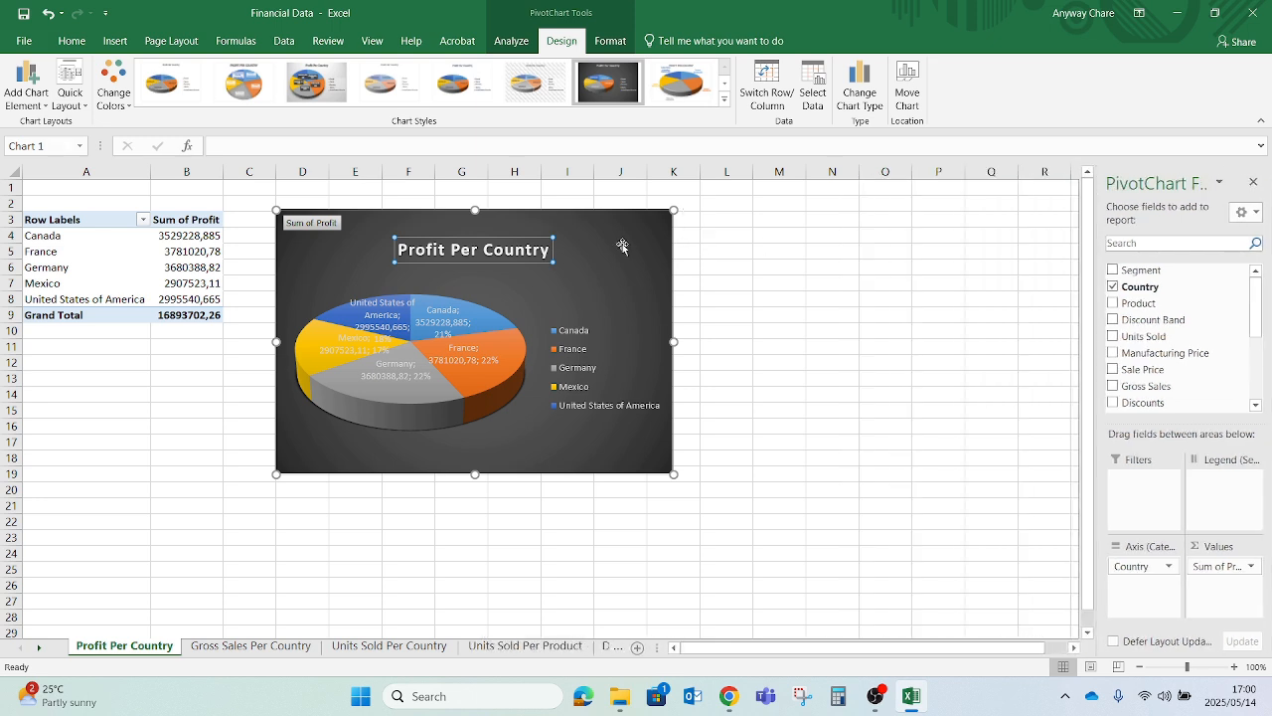
Add data callout labels to the Profit Per Country pie chart, and enlarge it slightly while shifting it closer to the pivot table
{"action": "left_click", "coordinate": [26, 94]}
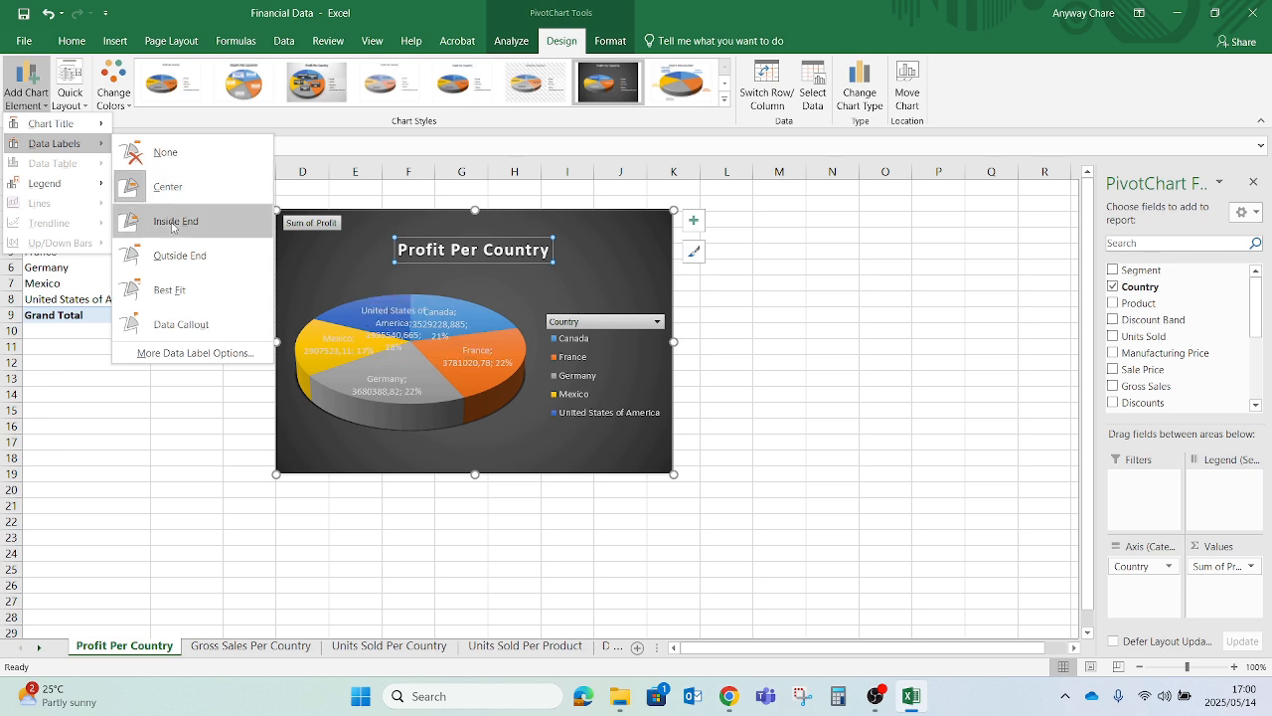
{"action": "left_click", "coordinate": [175, 326]}
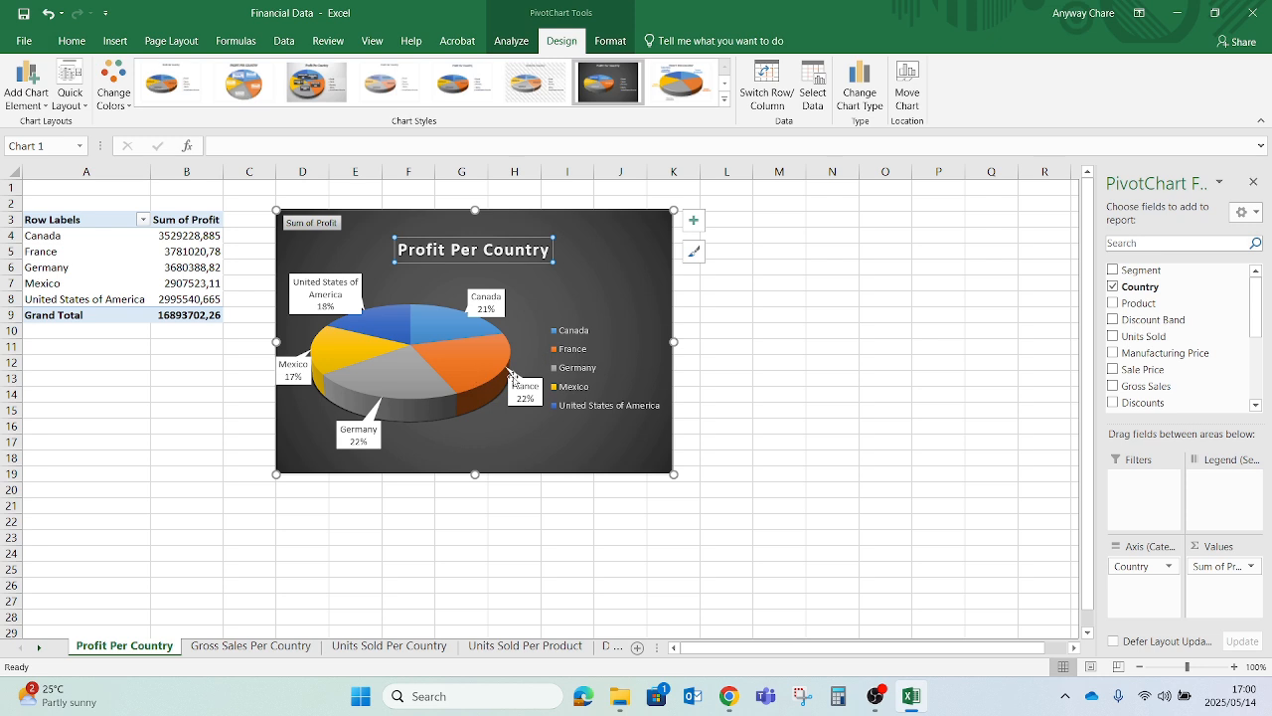
{"action": "left_click_drag", "start_coordinate": [674, 474], "coordinate": [712, 498]}
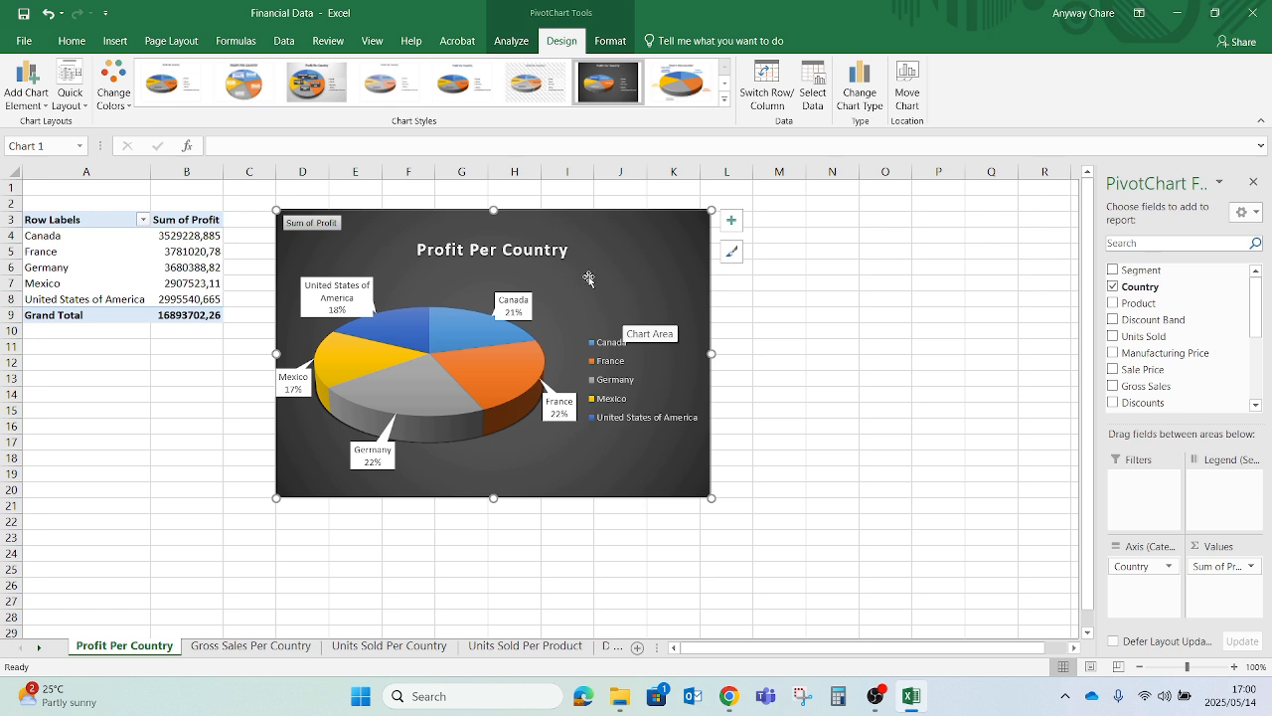
{"action": "left_click_drag", "start_coordinate": [416, 233], "coordinate": [399, 223]}
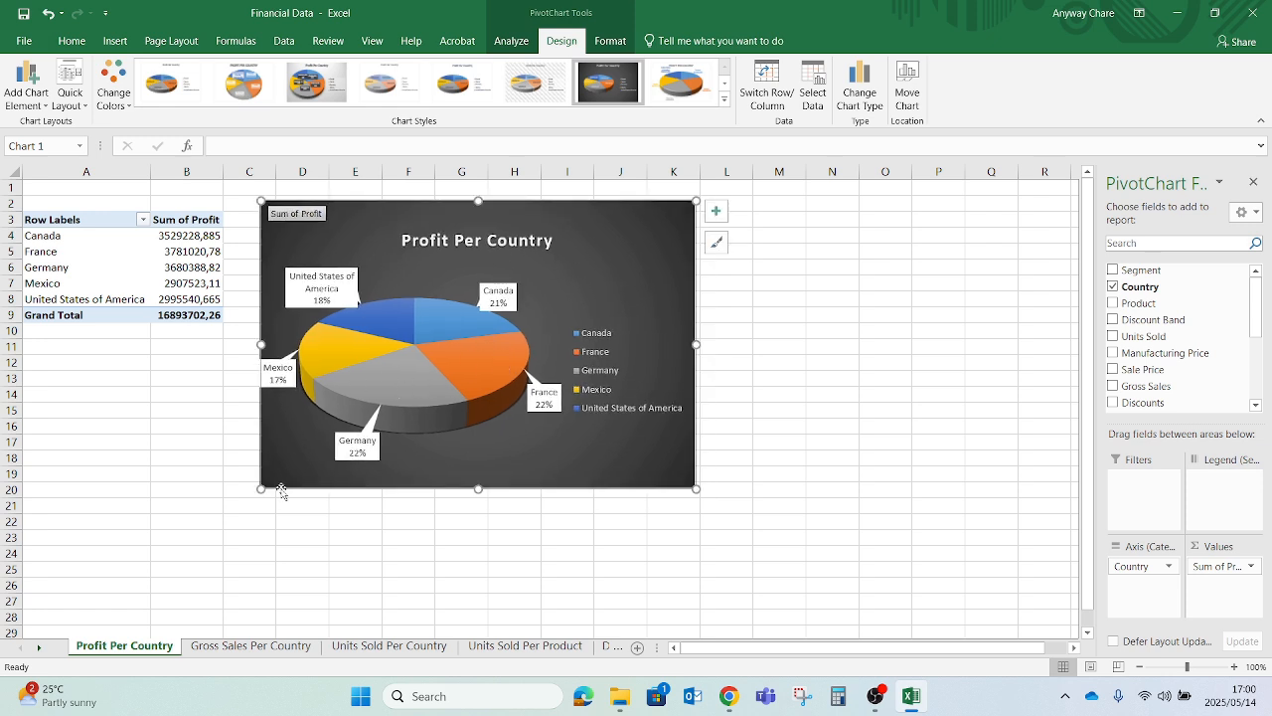
Apply the dark-background chart style to the Gross Sales Per Segment column chart on the Gross Sales Per Country sheet
{"action": "left_click", "coordinate": [227, 647]}
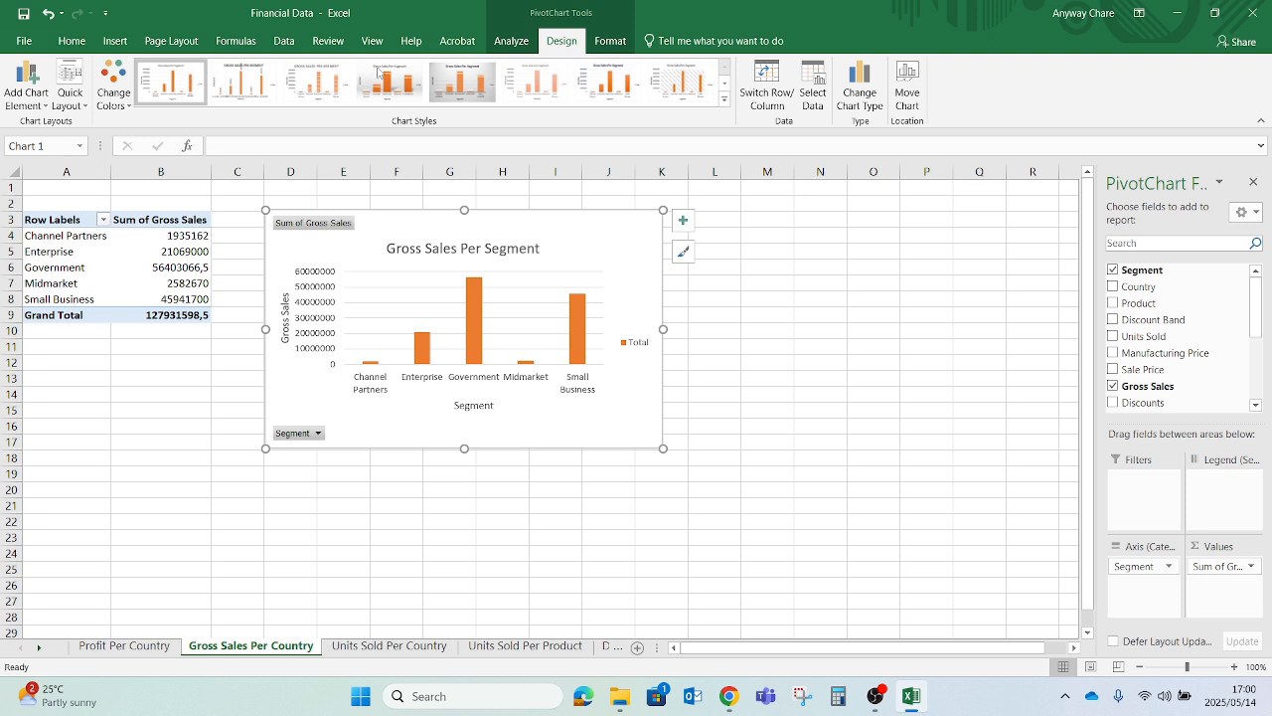
{"action": "left_click", "coordinate": [726, 85]}
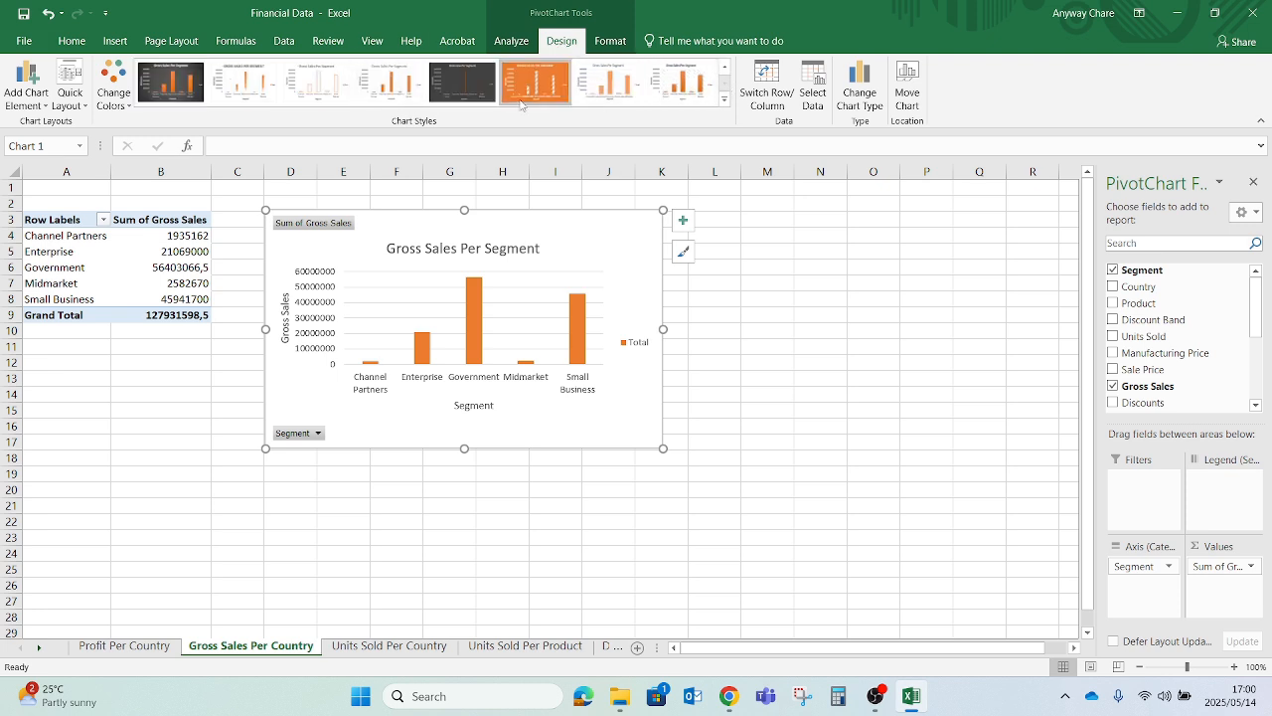
{"action": "left_click", "coordinate": [184, 91]}
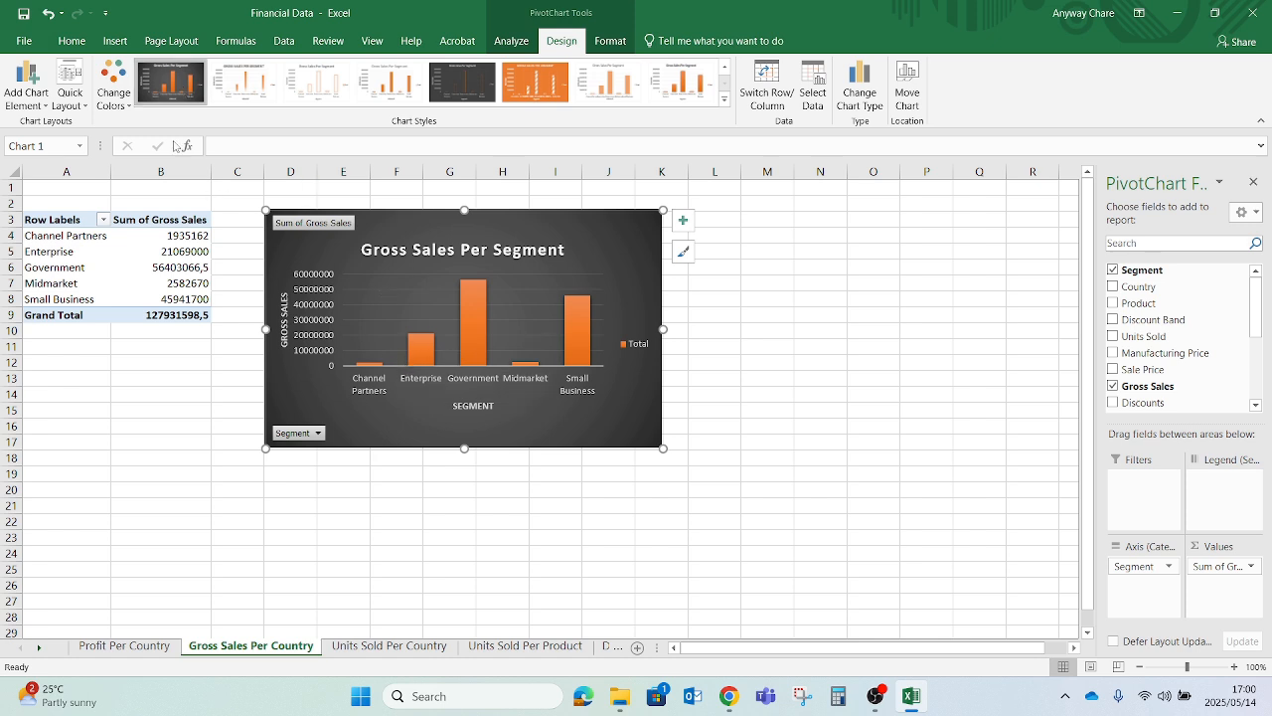
Add Outside End data labels to the columns of the Gross Sales Per Segment chart
{"action": "left_click", "coordinate": [40, 105]}
{"action": "mouse_move", "coordinate": [56, 145]}
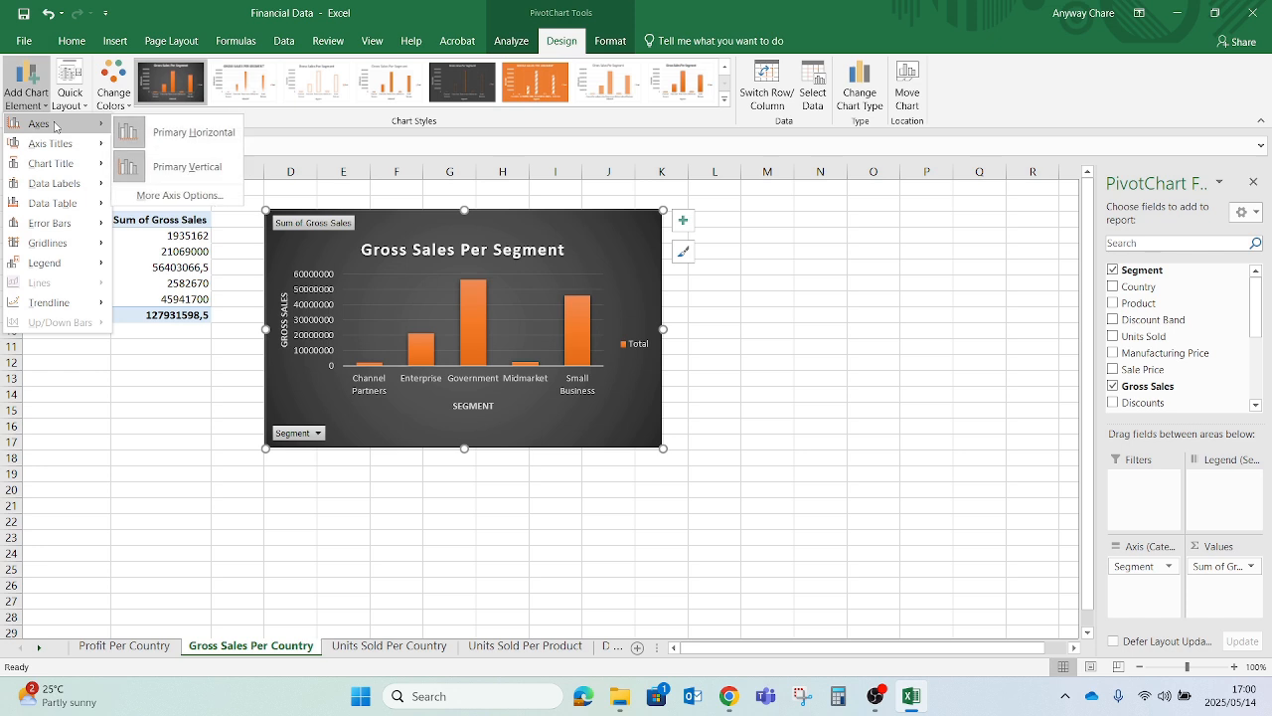
{"action": "mouse_move", "coordinate": [55, 169]}
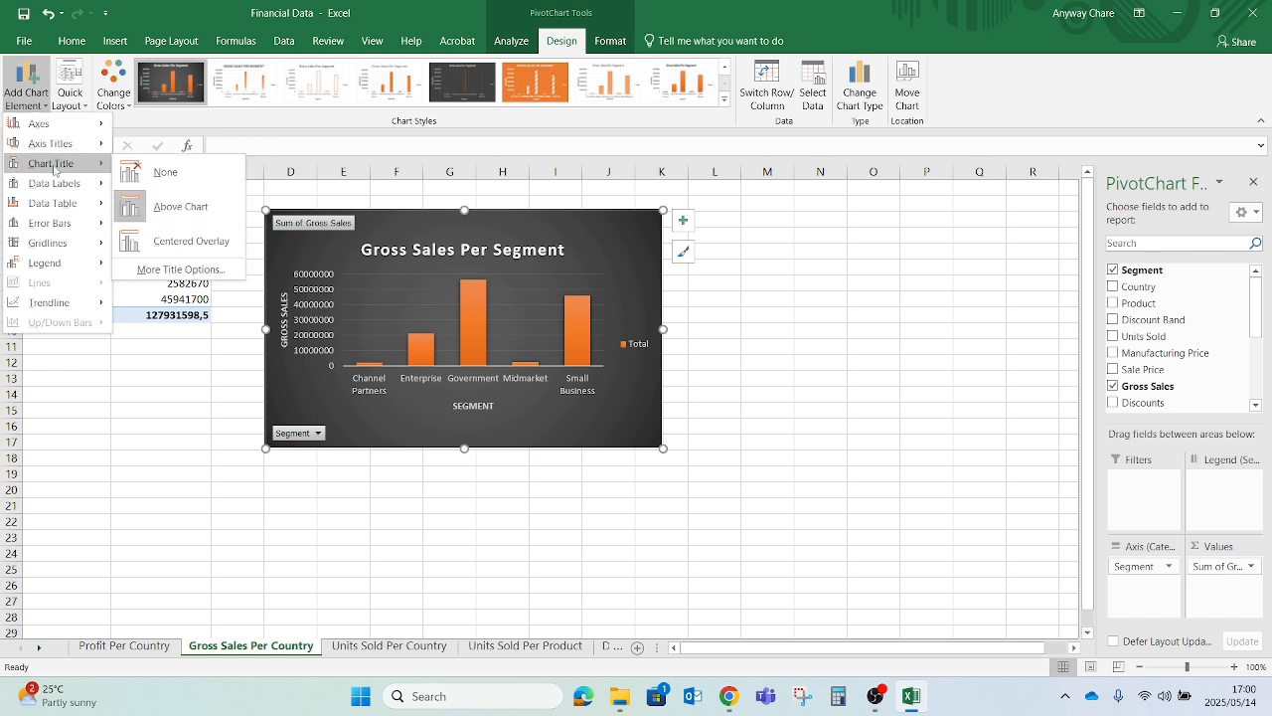
{"action": "mouse_move", "coordinate": [54, 203]}
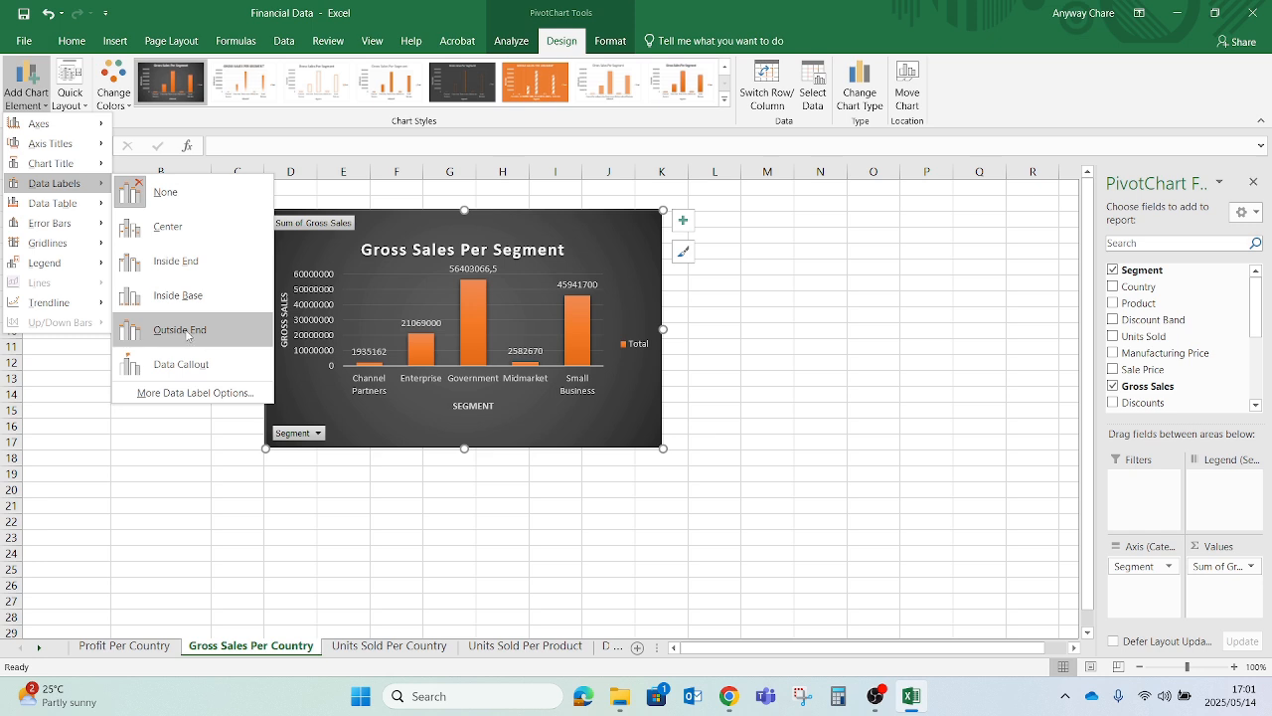
{"action": "left_click", "coordinate": [192, 329]}
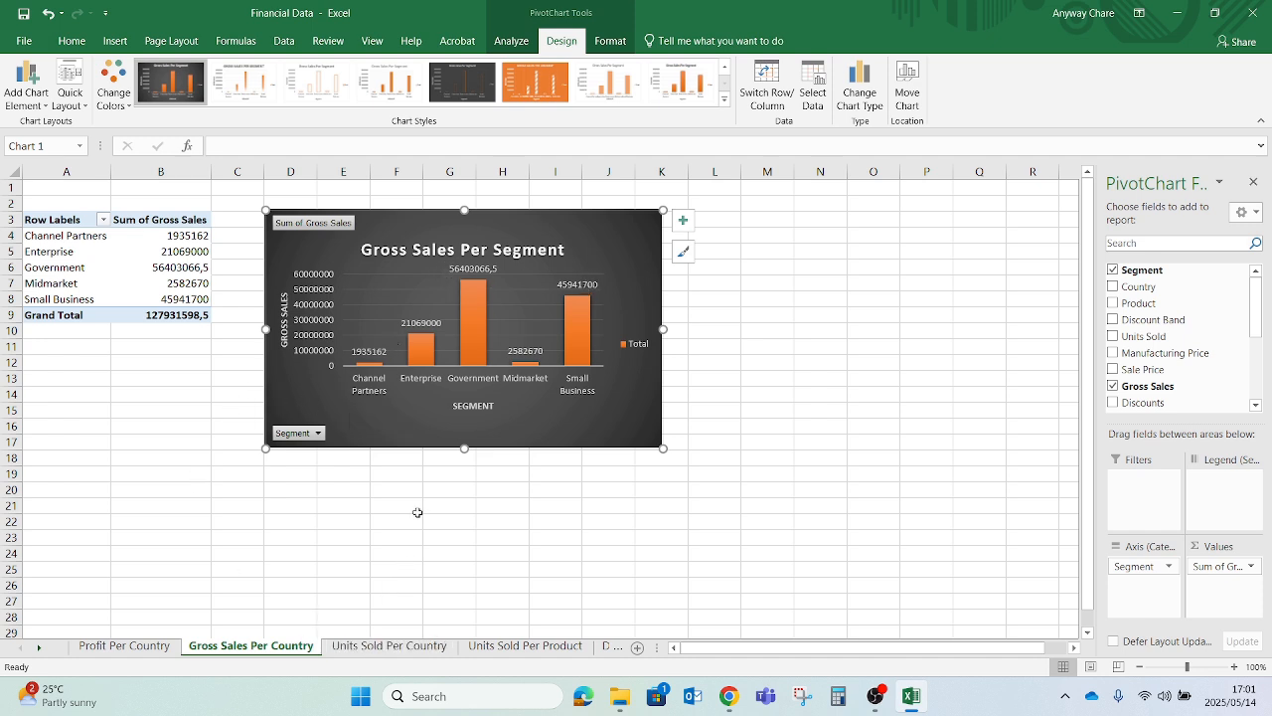
Apply the dark-background chart style to the bar chart on the Units Sold Per Country sheet
{"action": "left_click", "coordinate": [392, 645]}
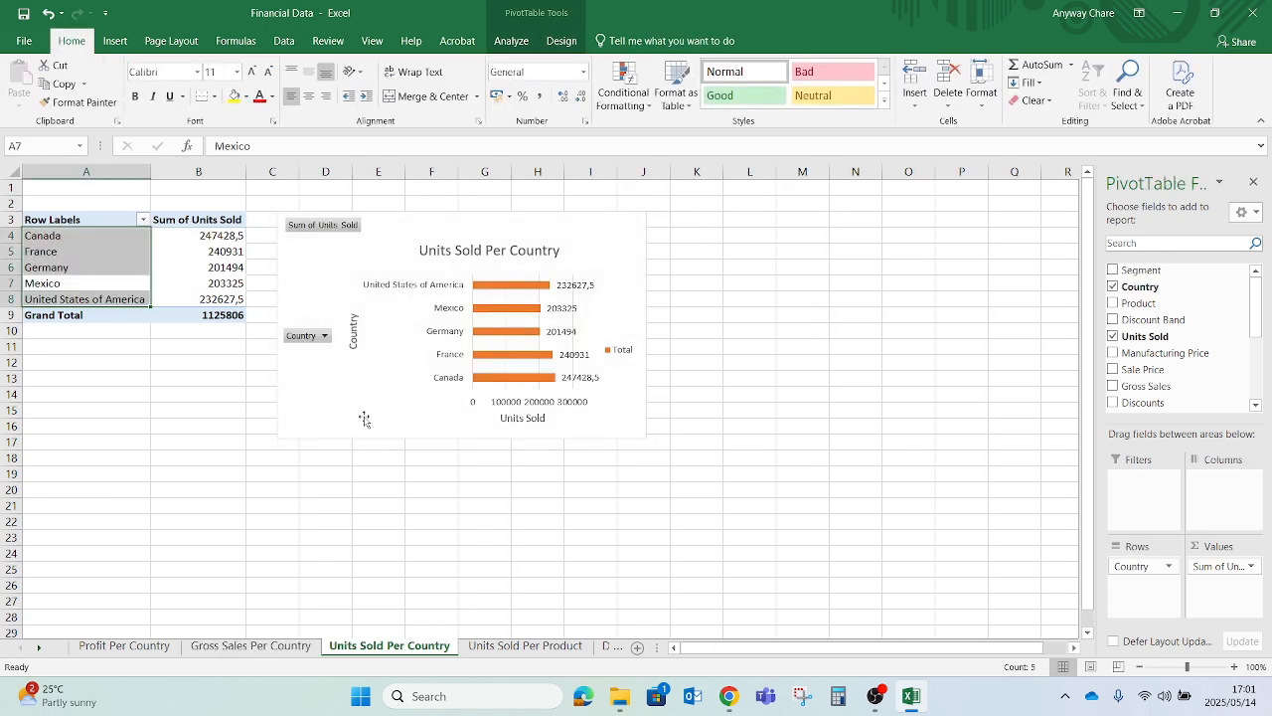
{"action": "left_click", "coordinate": [313, 415]}
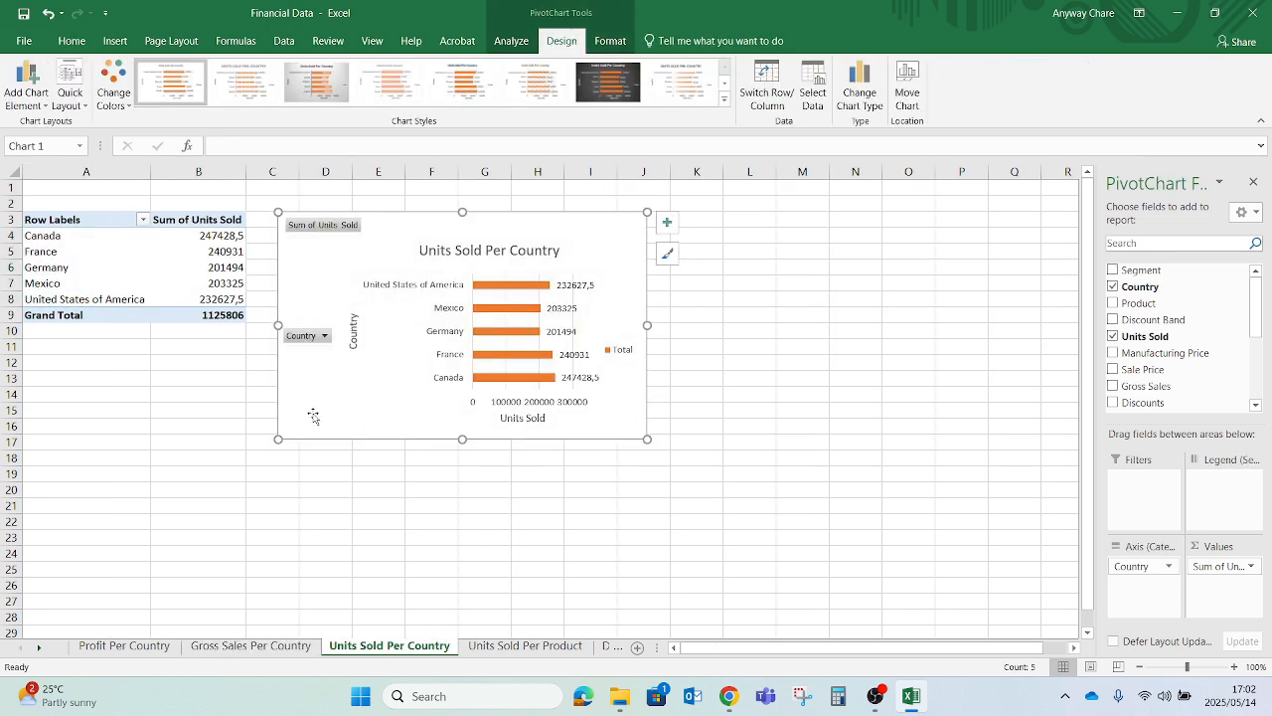
{"action": "left_click", "coordinate": [605, 90]}
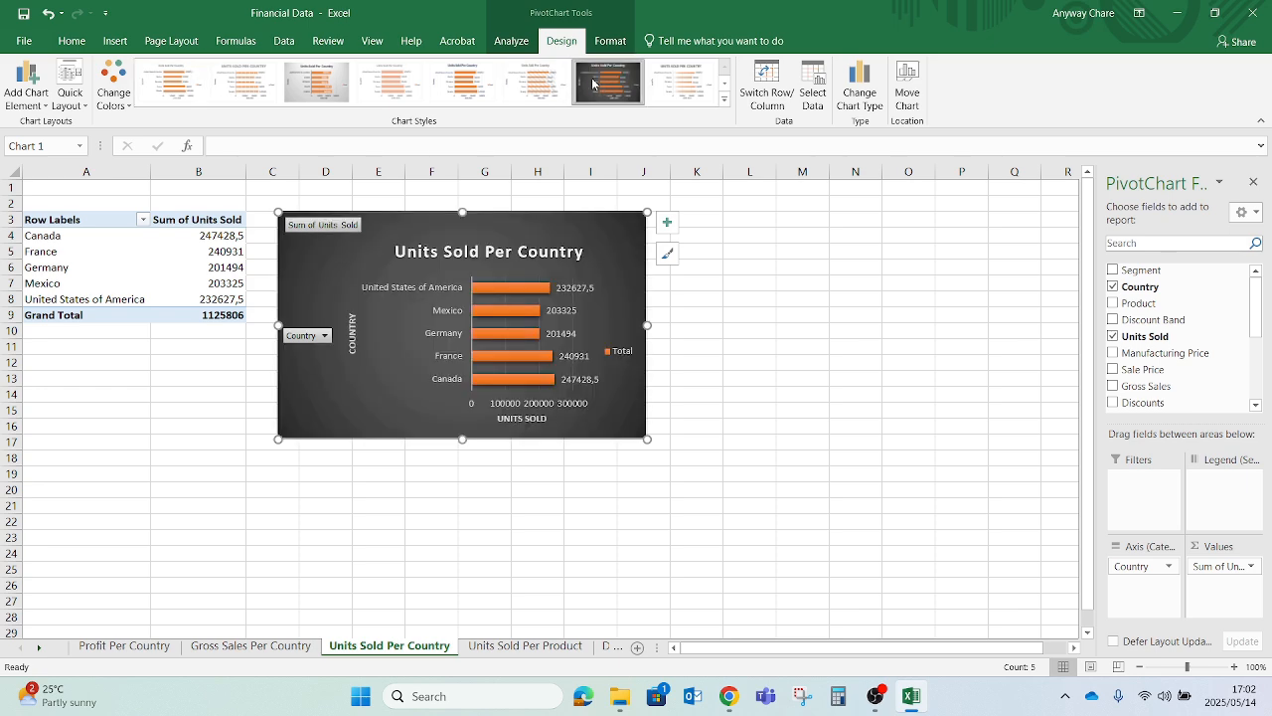
{"action": "left_click", "coordinate": [610, 41]}
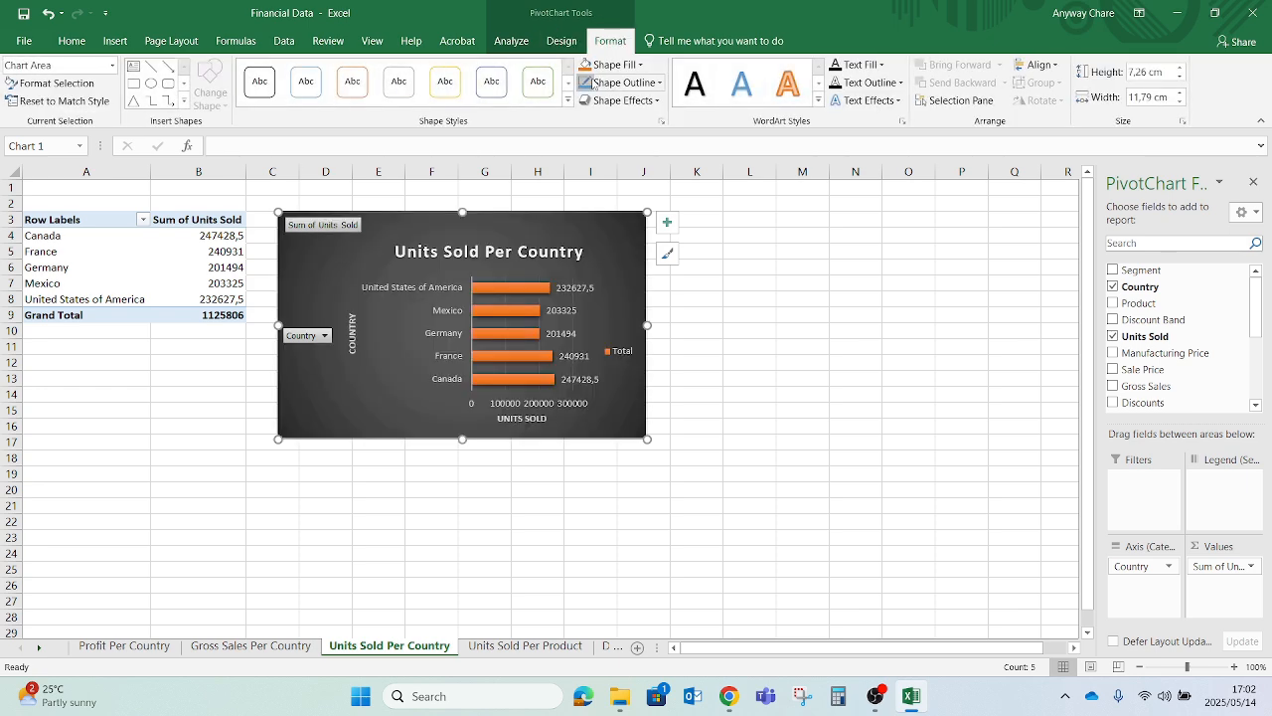
{"action": "left_click", "coordinate": [511, 41]}
{"action": "left_click", "coordinate": [561, 43]}
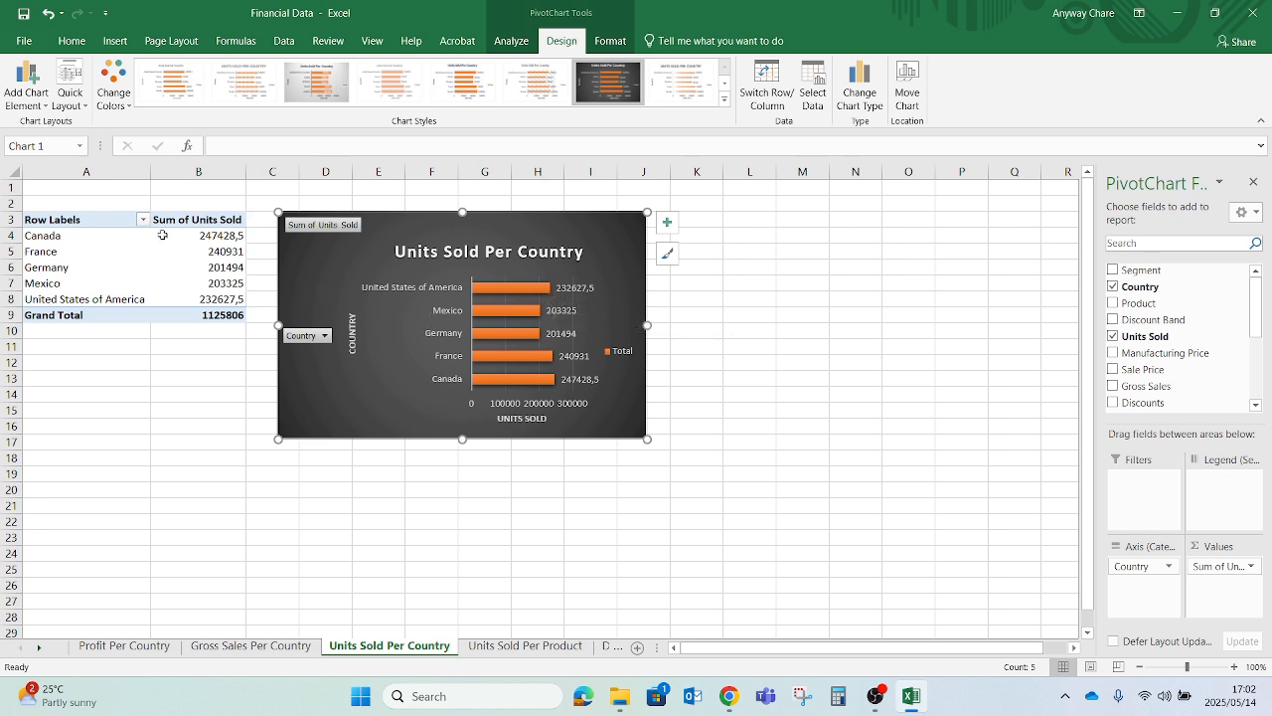
Apply the light gray chart style with percentage labels to the pie chart on the Units Sold Per Product sheet
{"action": "left_click", "coordinate": [499, 647]}
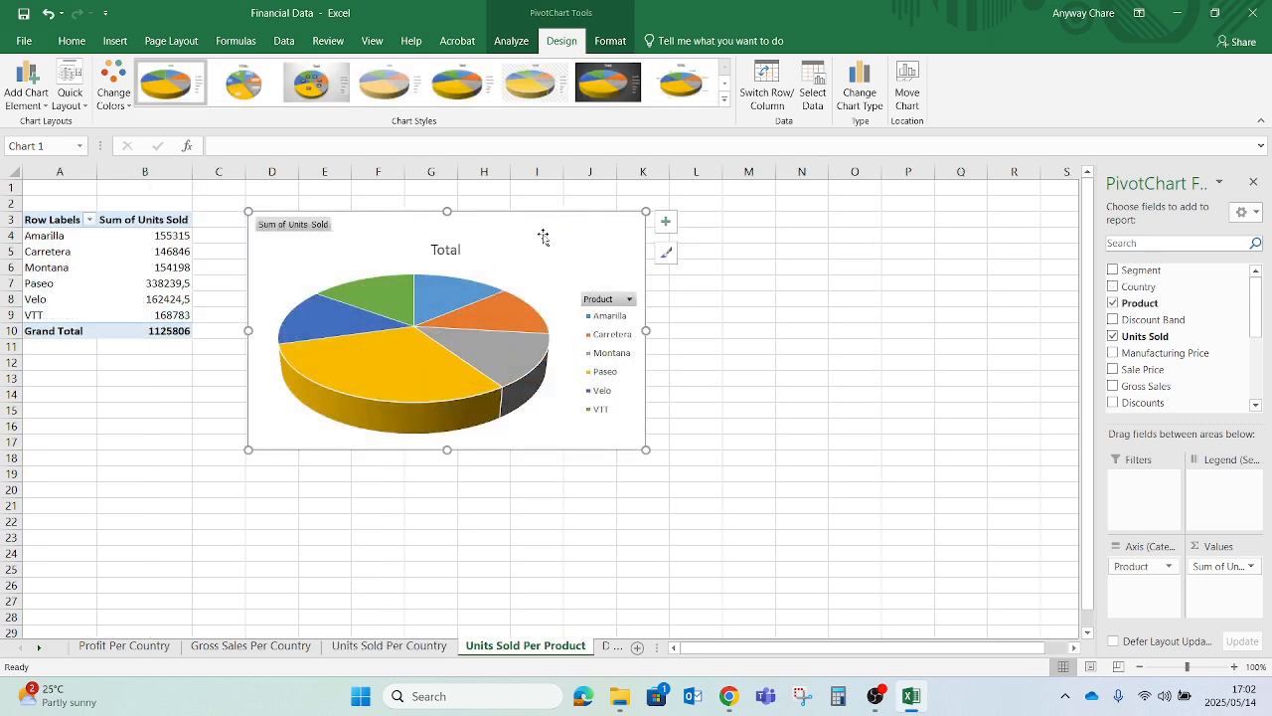
{"action": "left_click", "coordinate": [615, 87]}
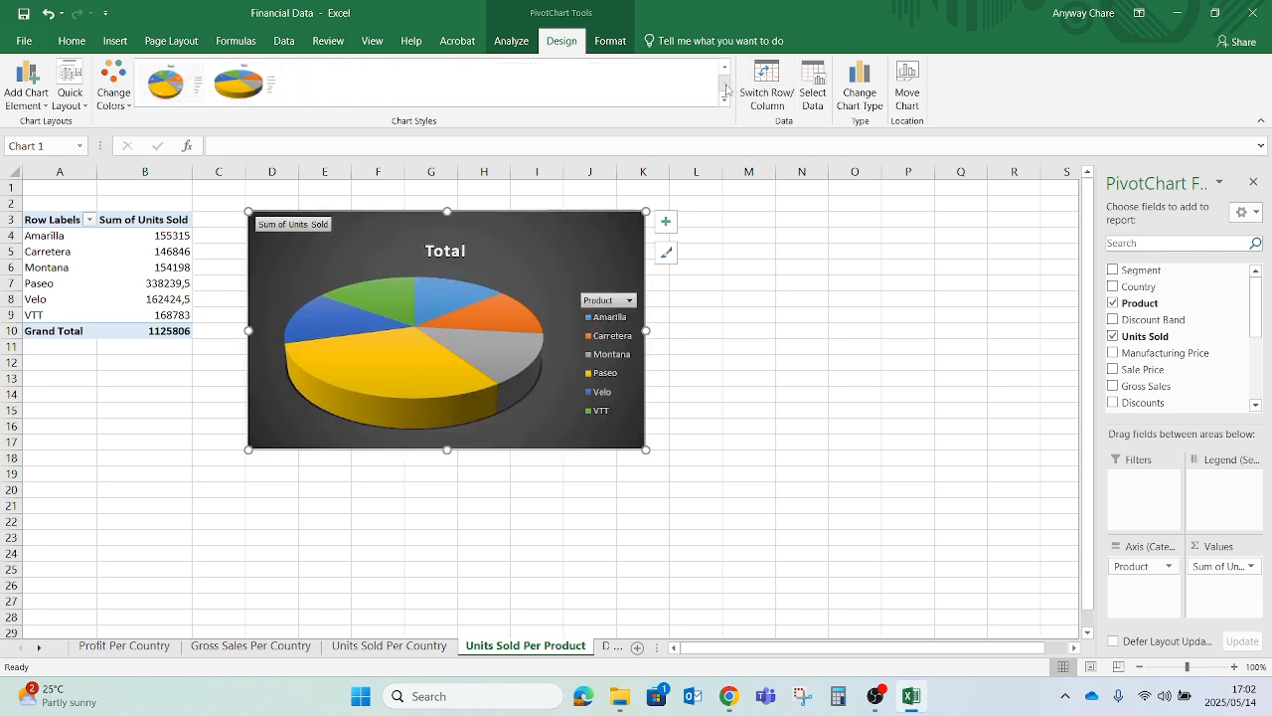
{"action": "left_click", "coordinate": [167, 86]}
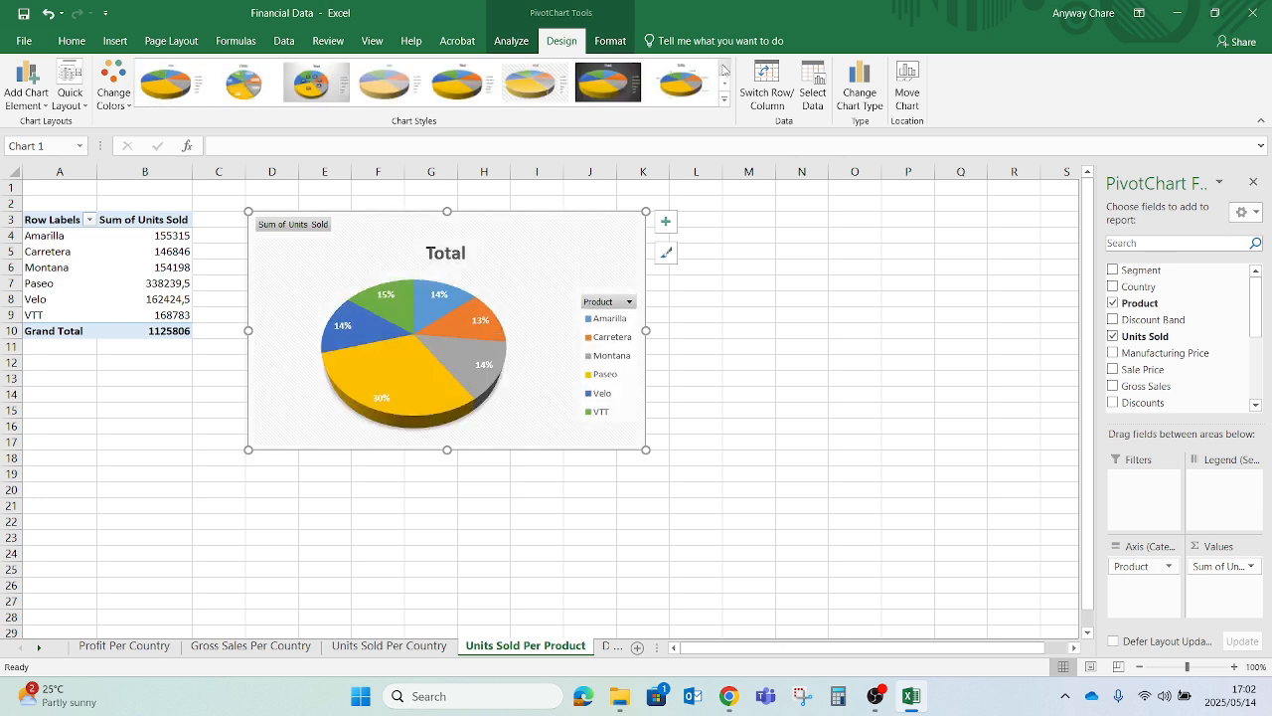
Apply the dark-background chart style to the pie chart on the Units Sold Per Product sheet and change its data labels to Data Callout
{"action": "left_click", "coordinate": [611, 87]}
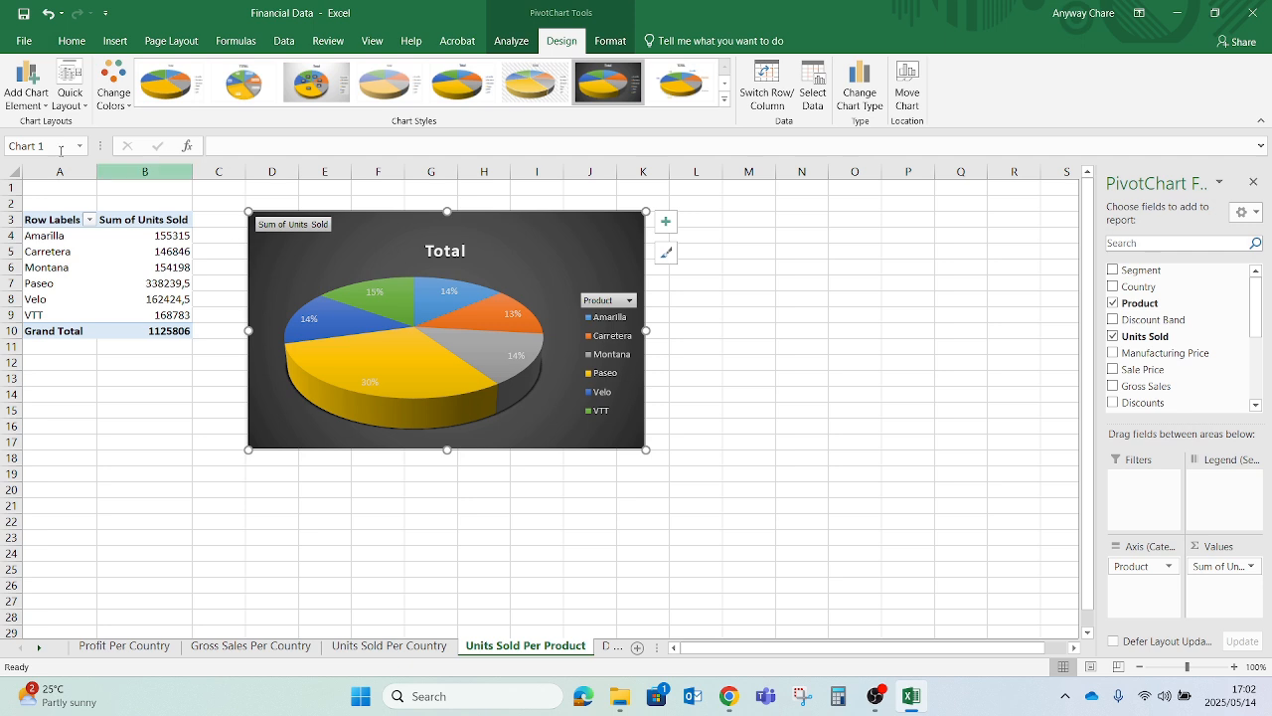
{"action": "left_click", "coordinate": [41, 105]}
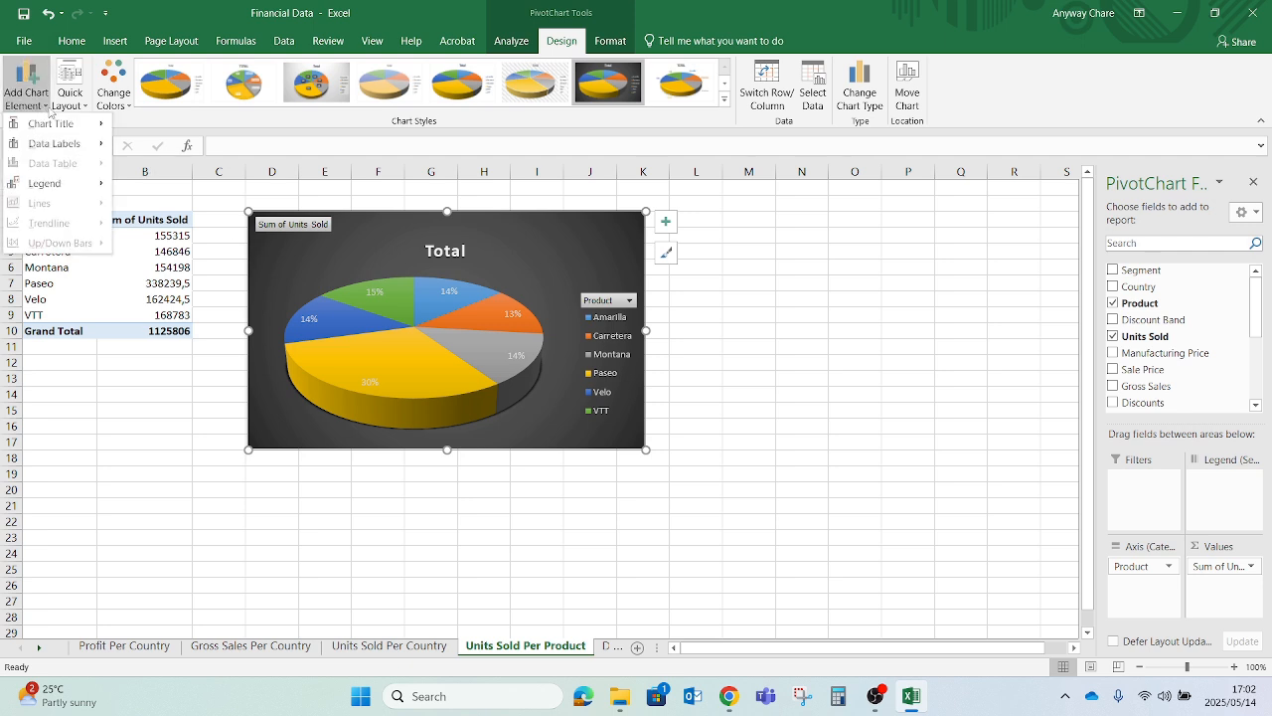
{"action": "mouse_move", "coordinate": [50, 149]}
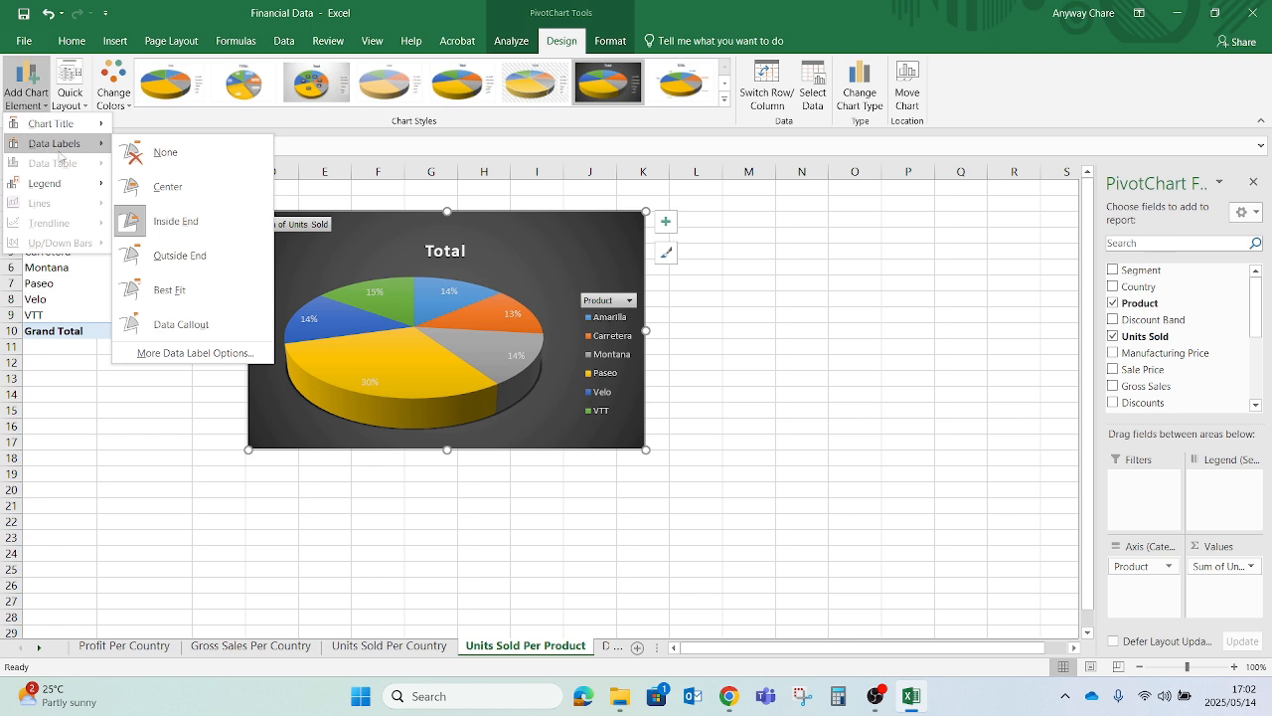
{"action": "left_click", "coordinate": [177, 326]}
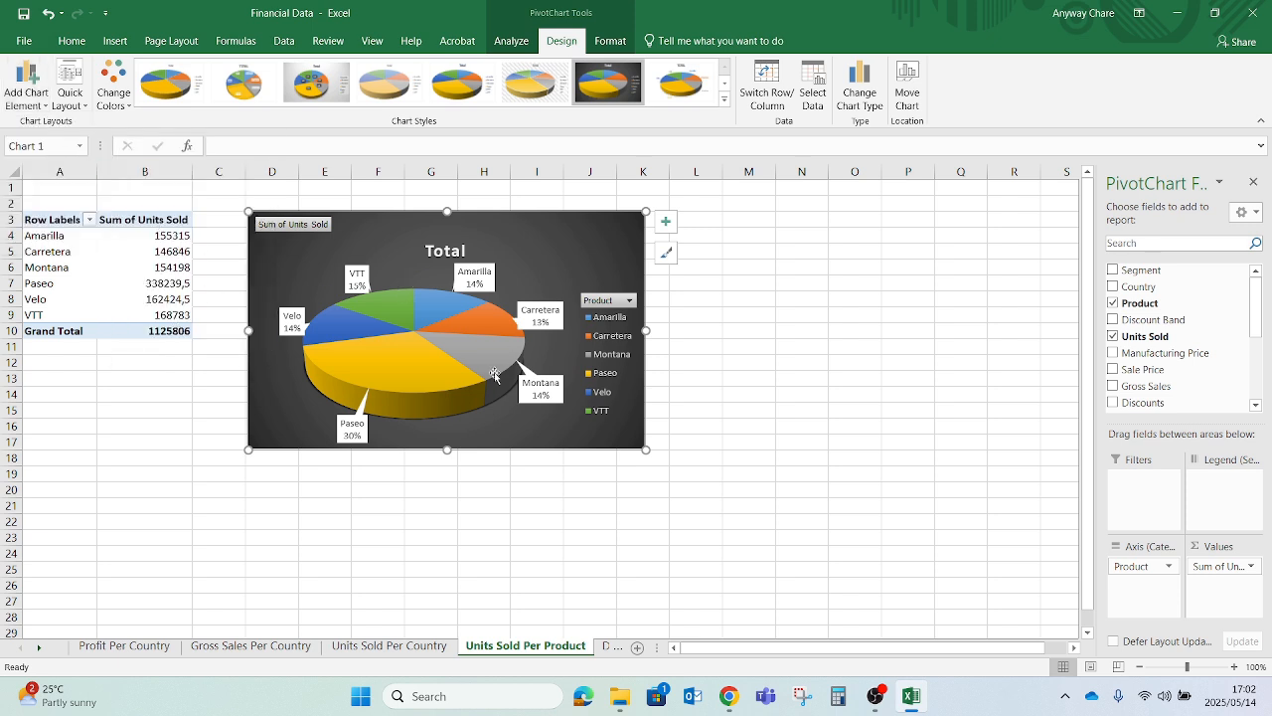
{"action": "left_click", "coordinate": [507, 492]}
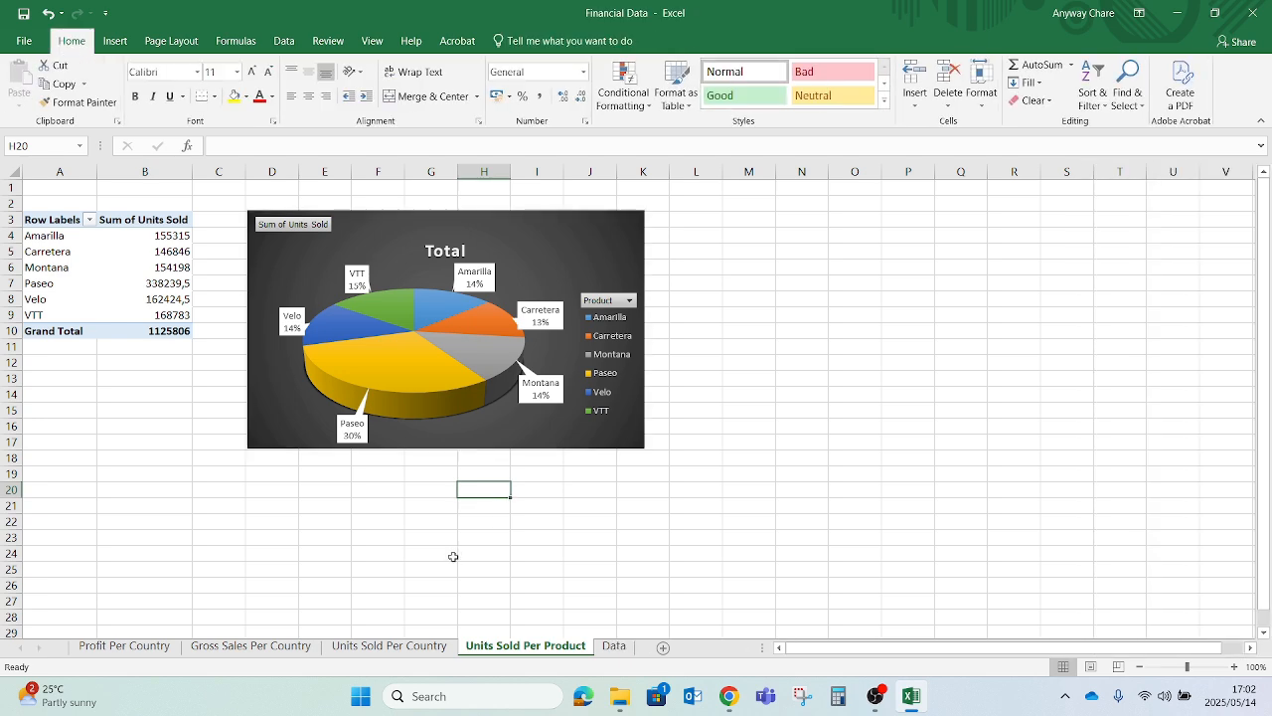
Review the restyled charts across the Profit Per Country, Gross Sales Per Country, Units Sold Per Country and Units Sold Per Product sheets
{"action": "left_click", "coordinate": [331, 641]}
{"action": "left_click", "coordinate": [270, 647]}
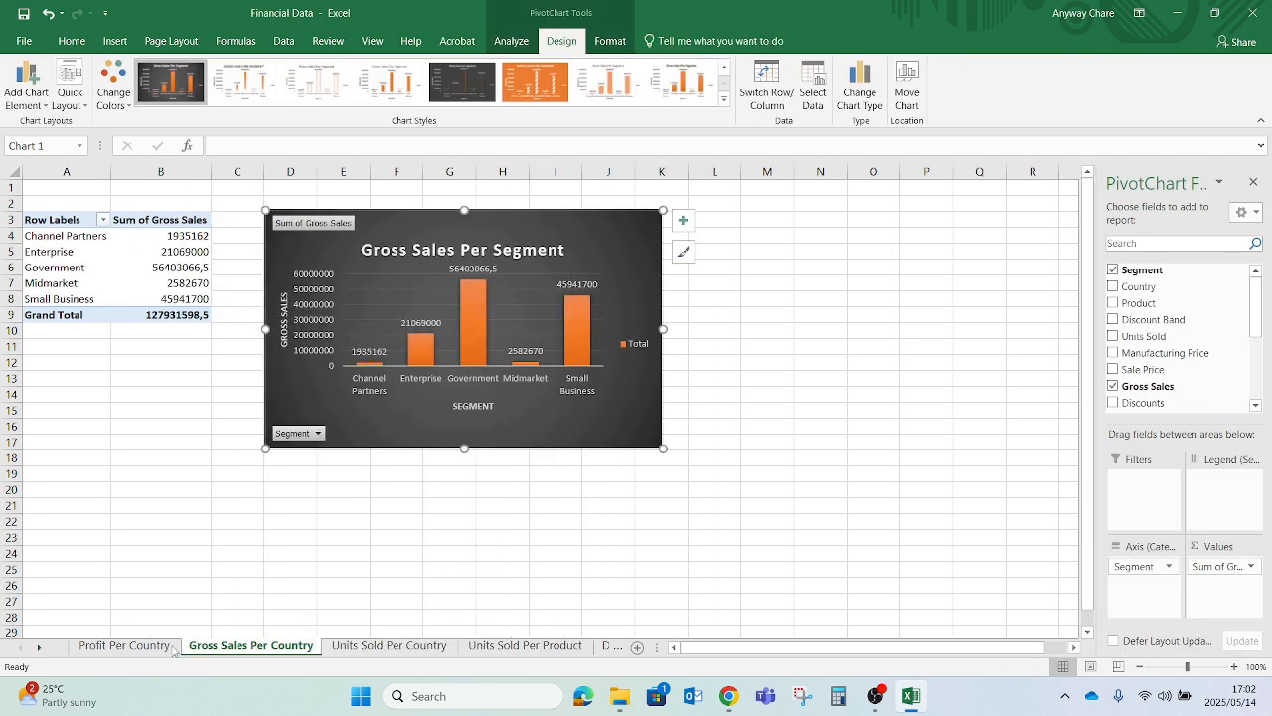
{"action": "left_click", "coordinate": [109, 646]}
{"action": "left_click", "coordinate": [218, 647]}
{"action": "left_click", "coordinate": [389, 646]}
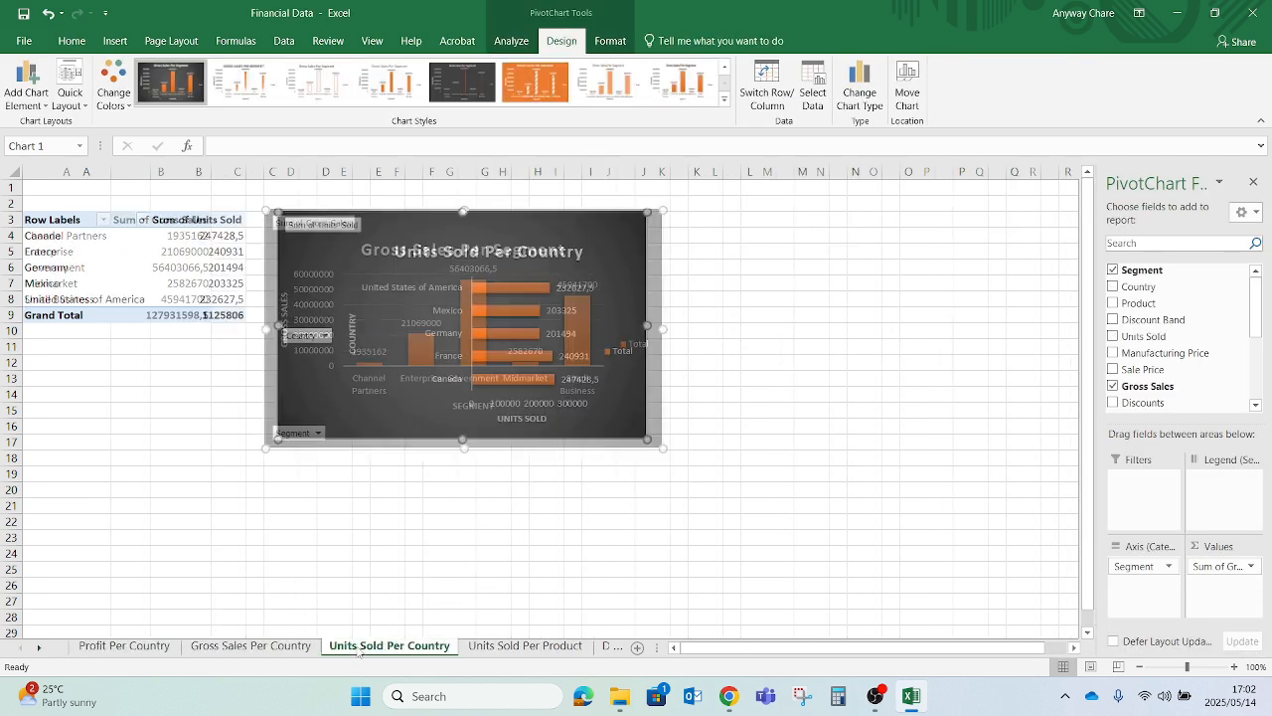
{"action": "left_click", "coordinate": [509, 647]}
{"action": "left_click", "coordinate": [358, 502]}
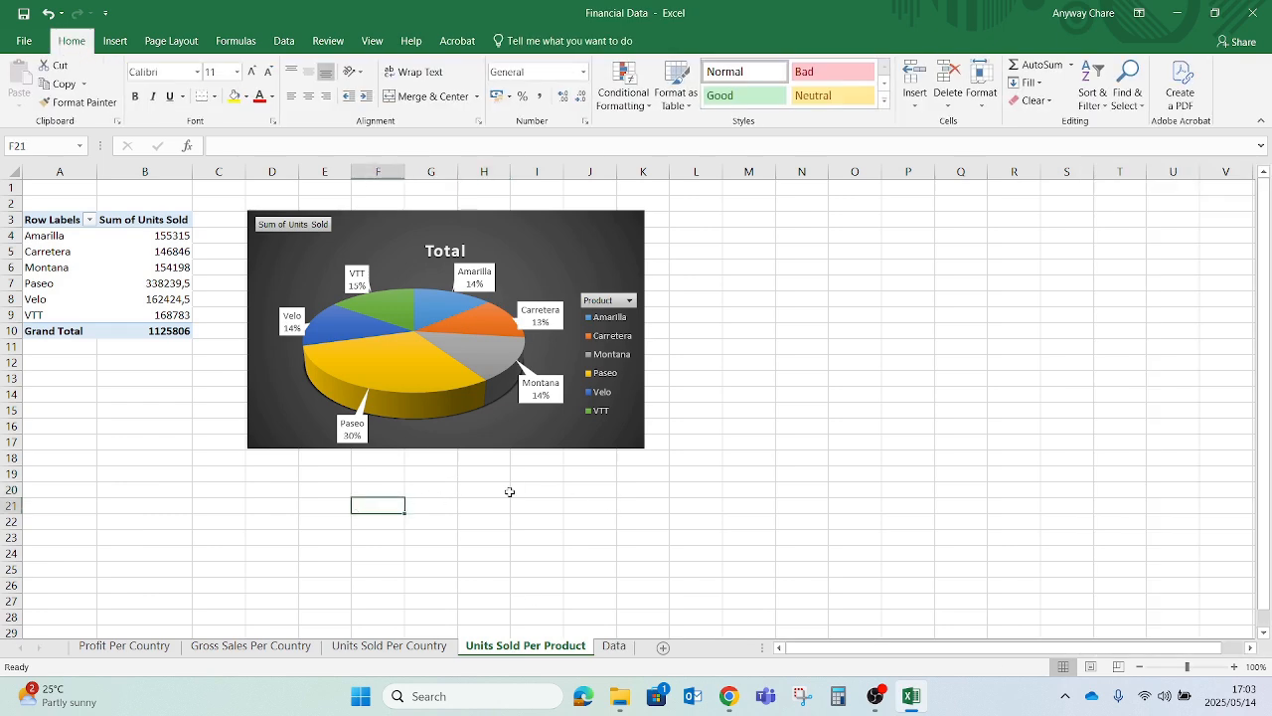
{"action": "left_click", "coordinate": [389, 646]}
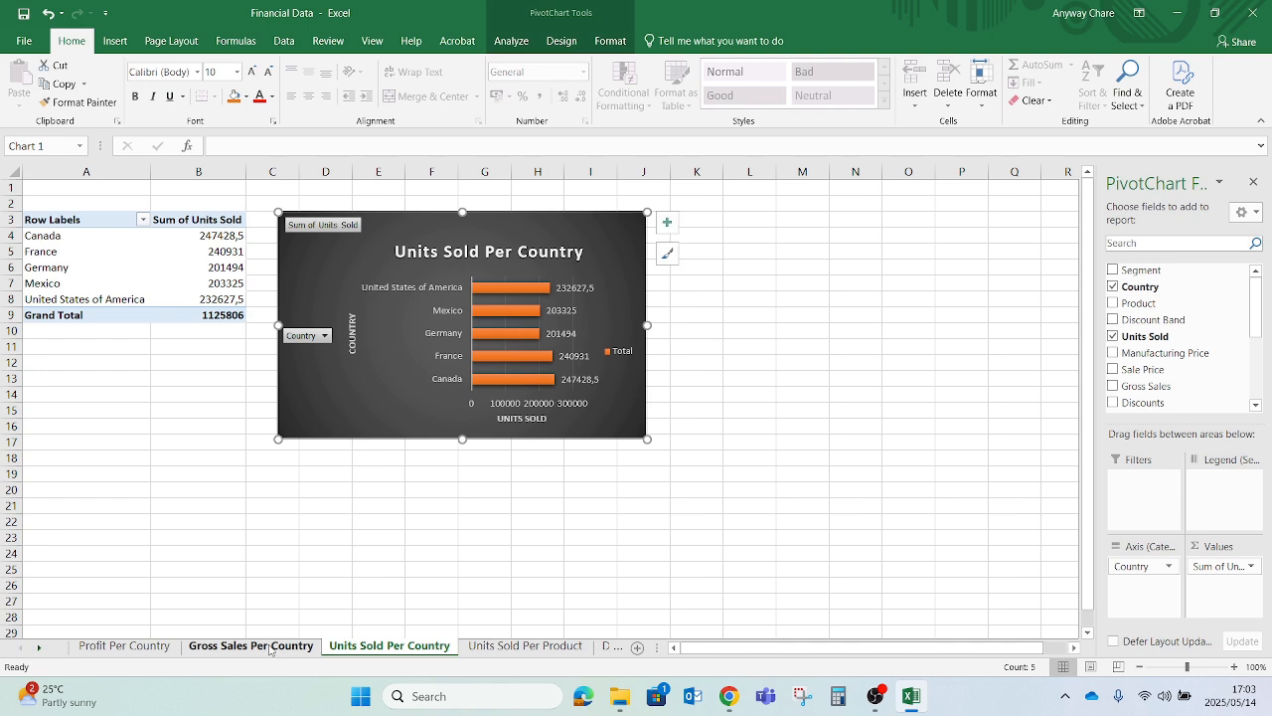
{"action": "left_click", "coordinate": [253, 646]}
{"action": "left_click", "coordinate": [157, 646]}
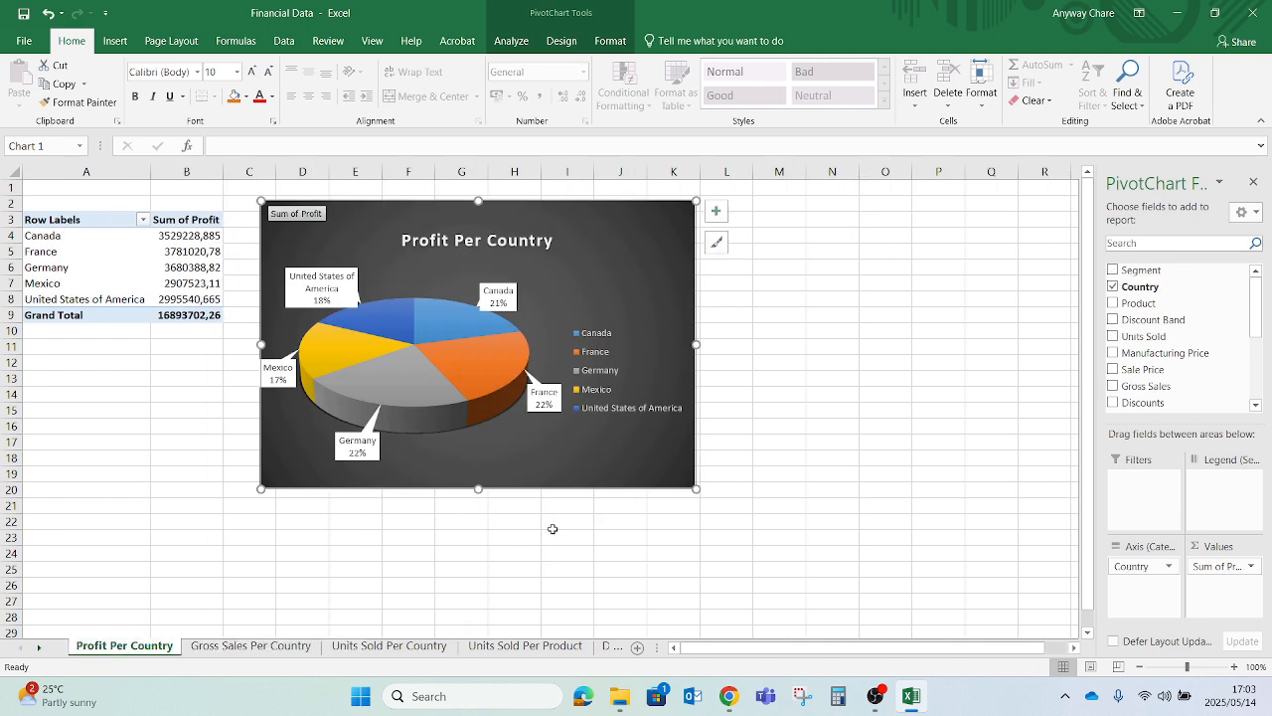